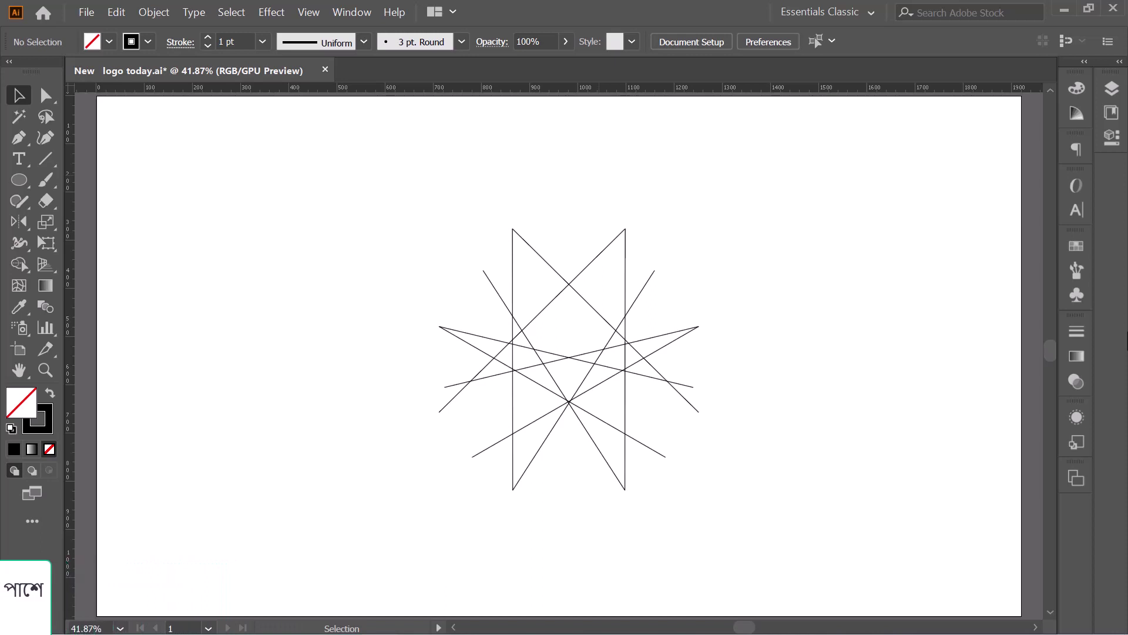
Step: Marquee-select every line of the old crossed-line star and delete it
drag(447, 205, 509, 288)
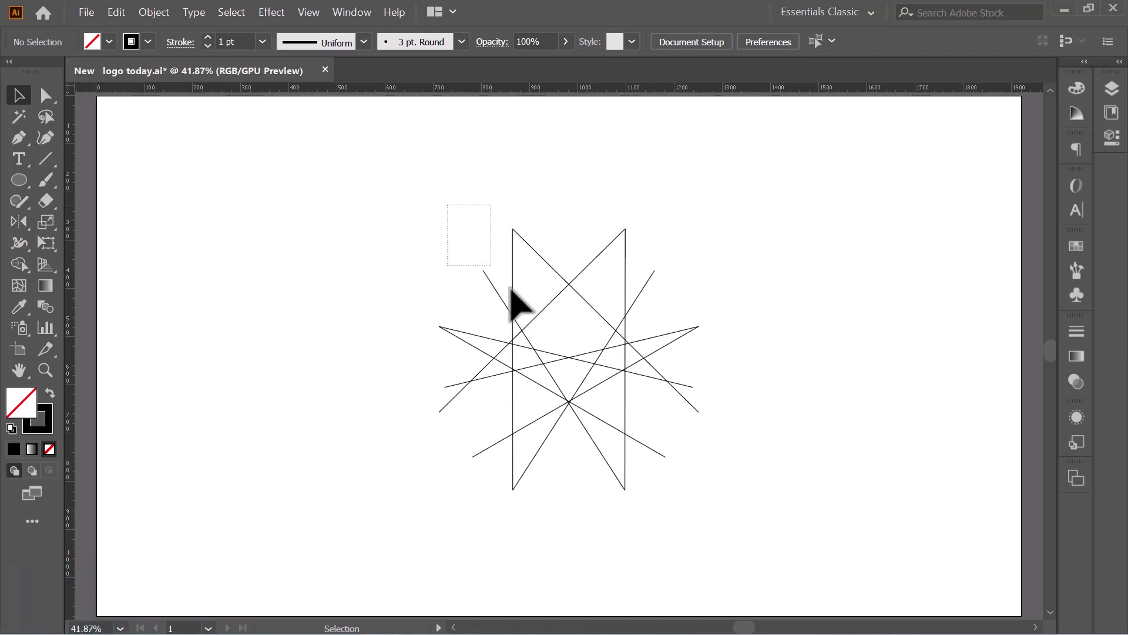
key(Delete)
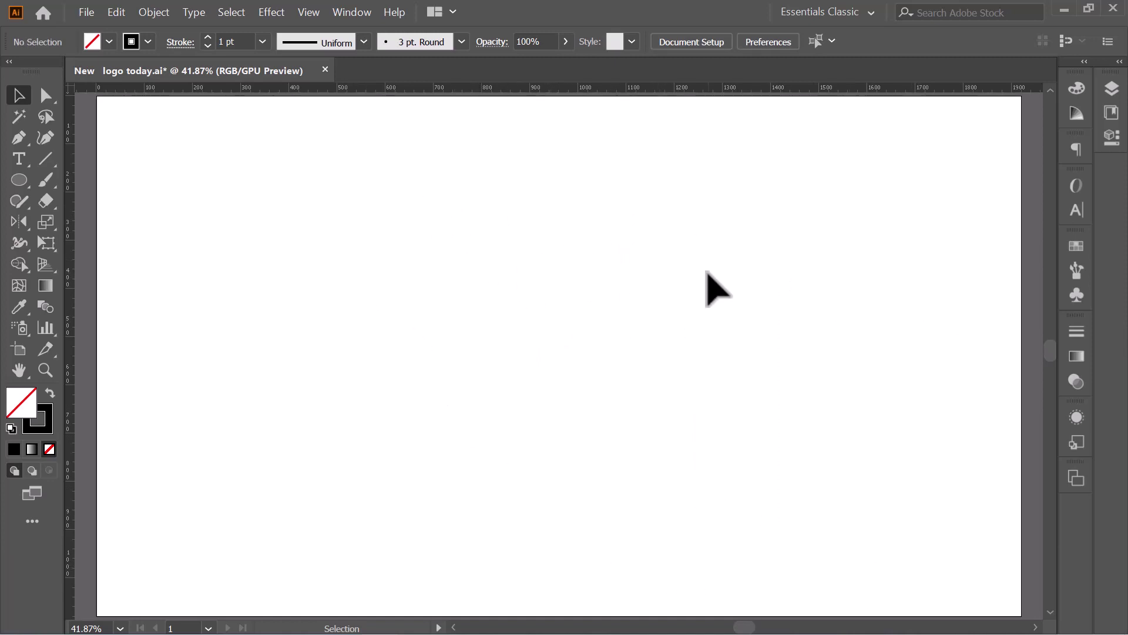
Step: Draw a long vertical line, then shorten it and move it higher on the artboard
click(46, 159)
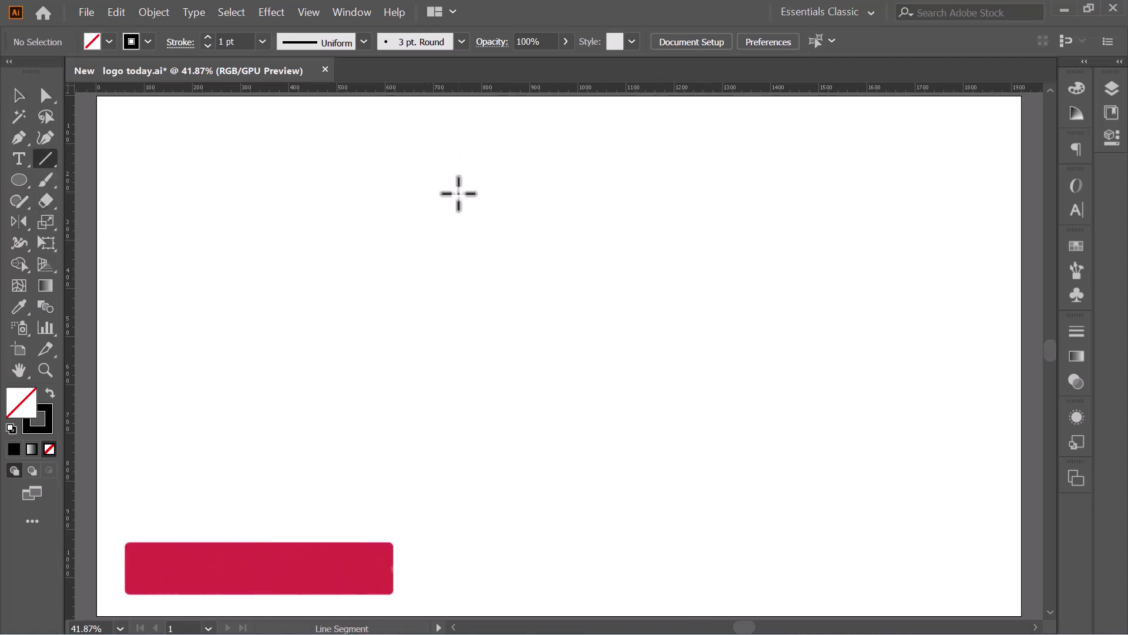
drag(459, 193, 451, 538)
key(v)
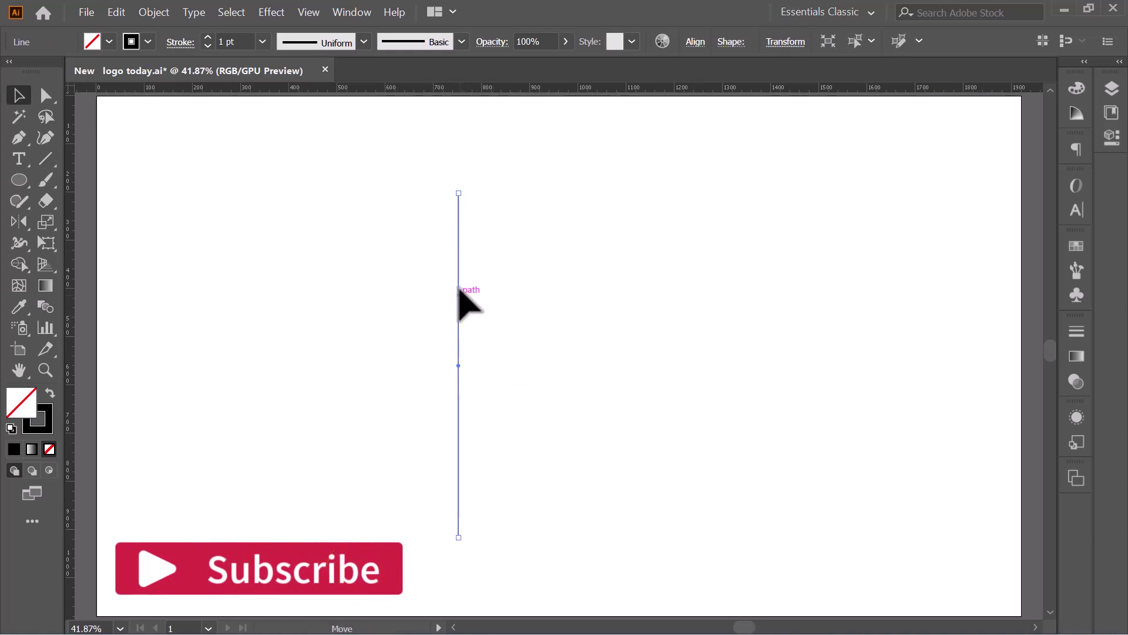
drag(459, 298, 458, 285)
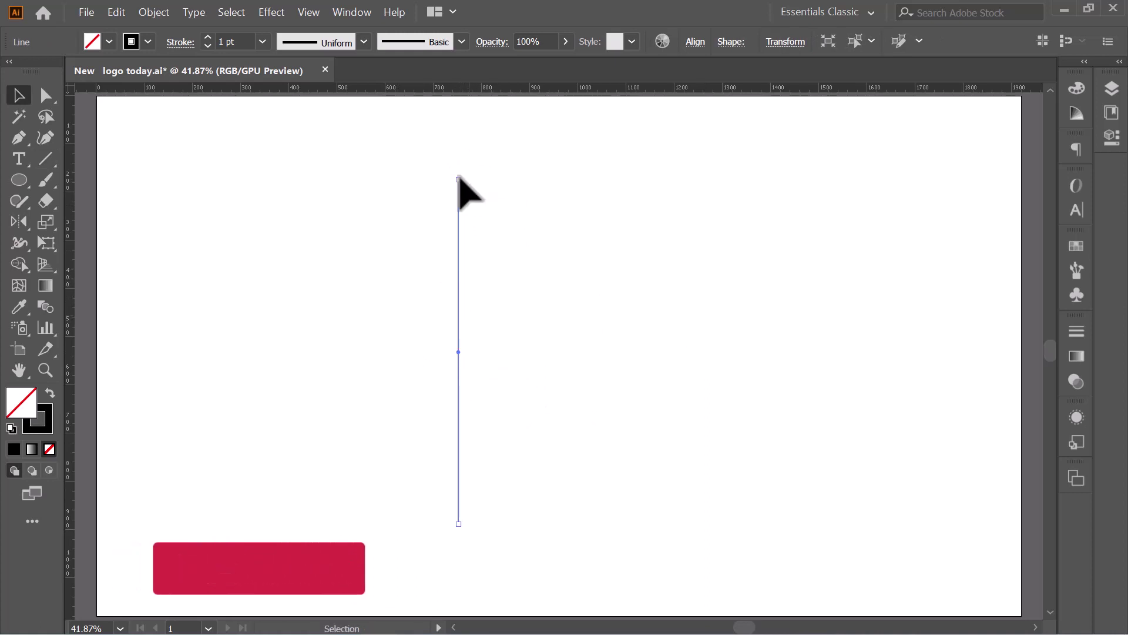
drag(459, 179, 459, 263)
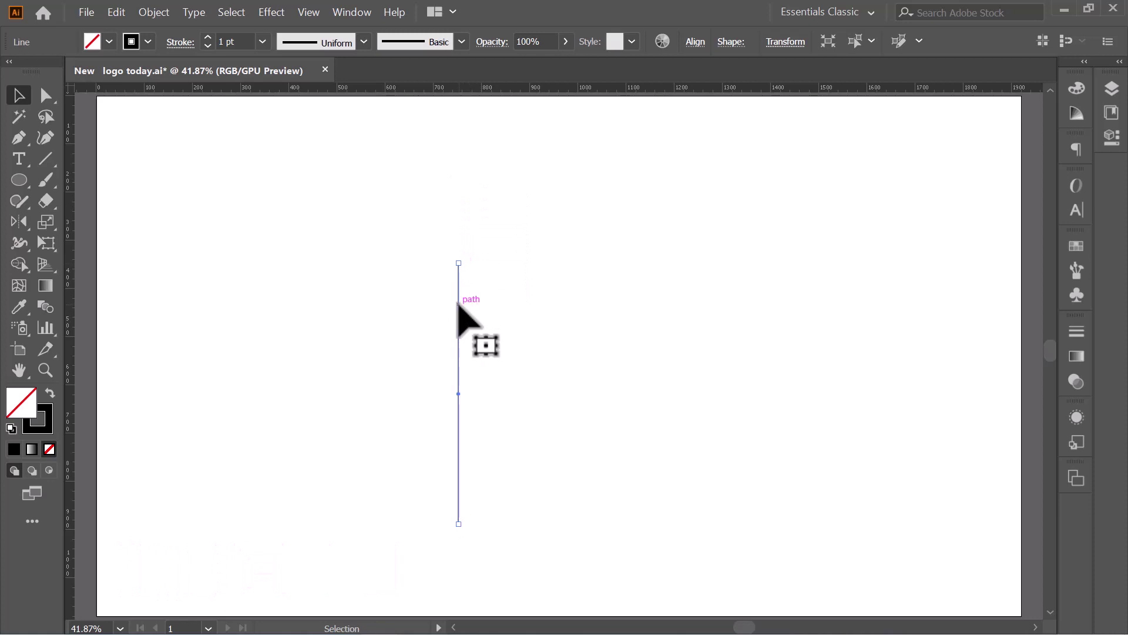
drag(459, 315, 459, 267)
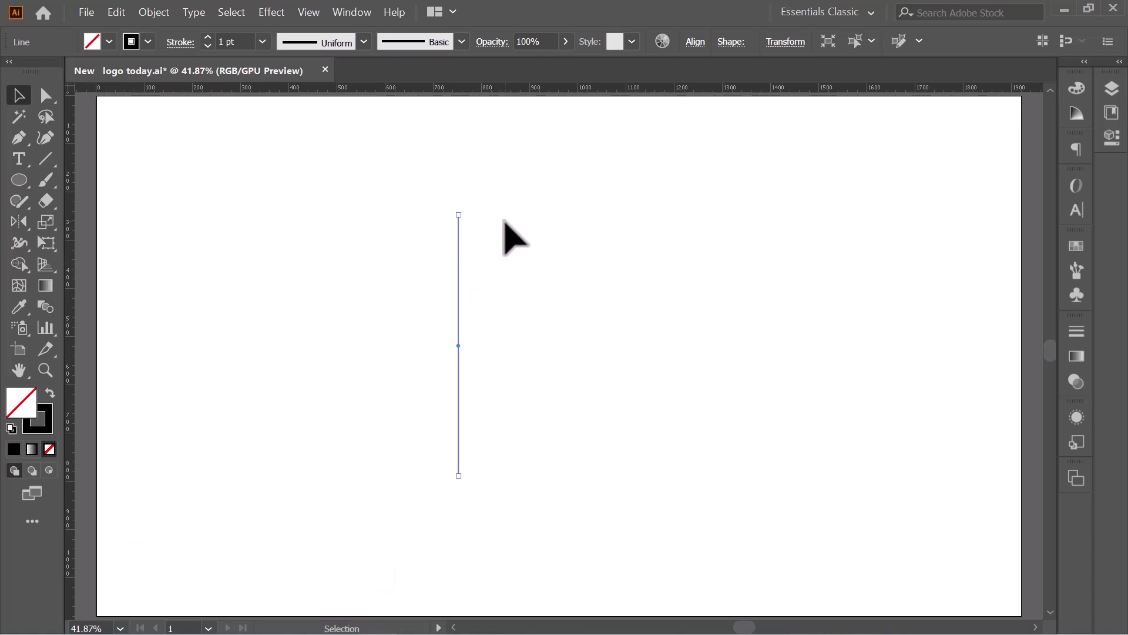
click(21, 217)
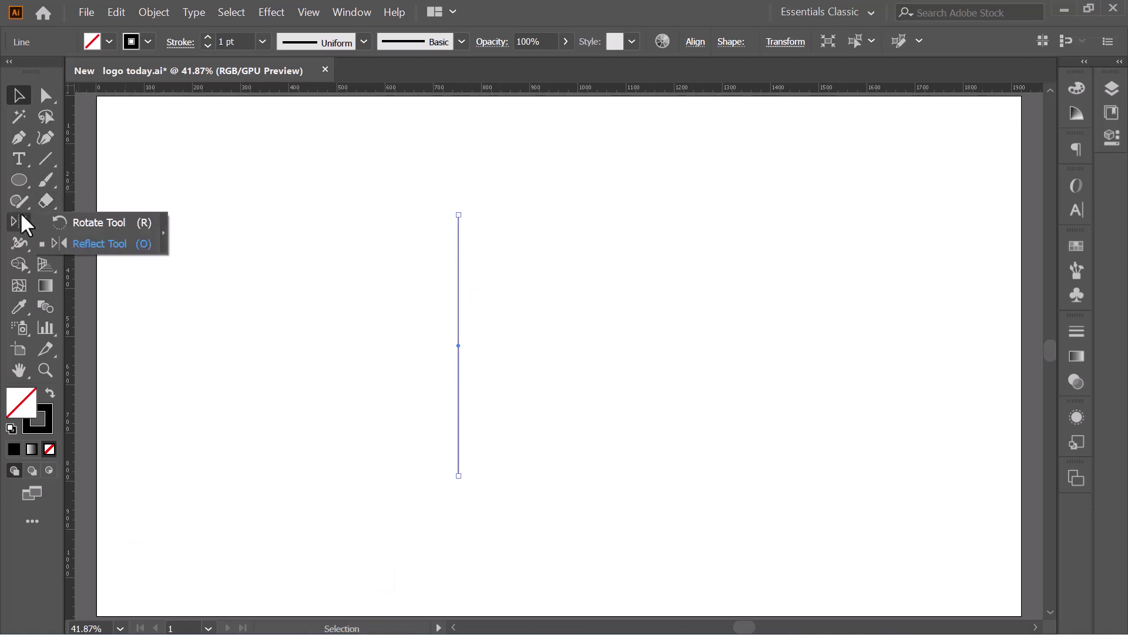
Step: Rotate a copy of the vertical line around its bottom anchor, angling it up-right into a V
click(76, 222)
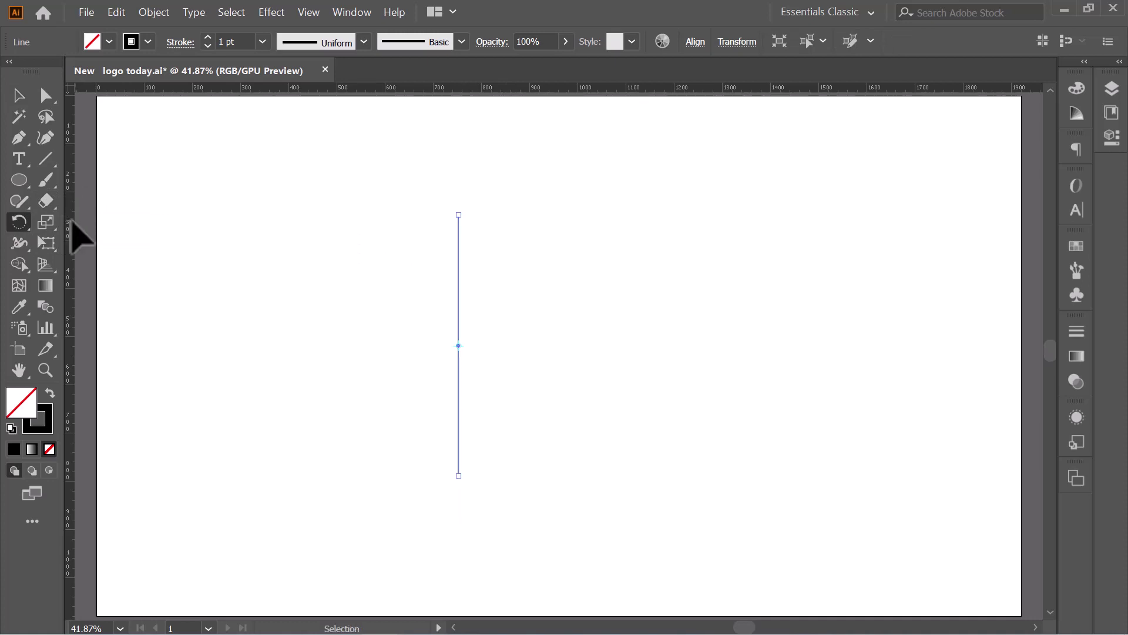
click(458, 476)
drag(459, 322, 531, 371)
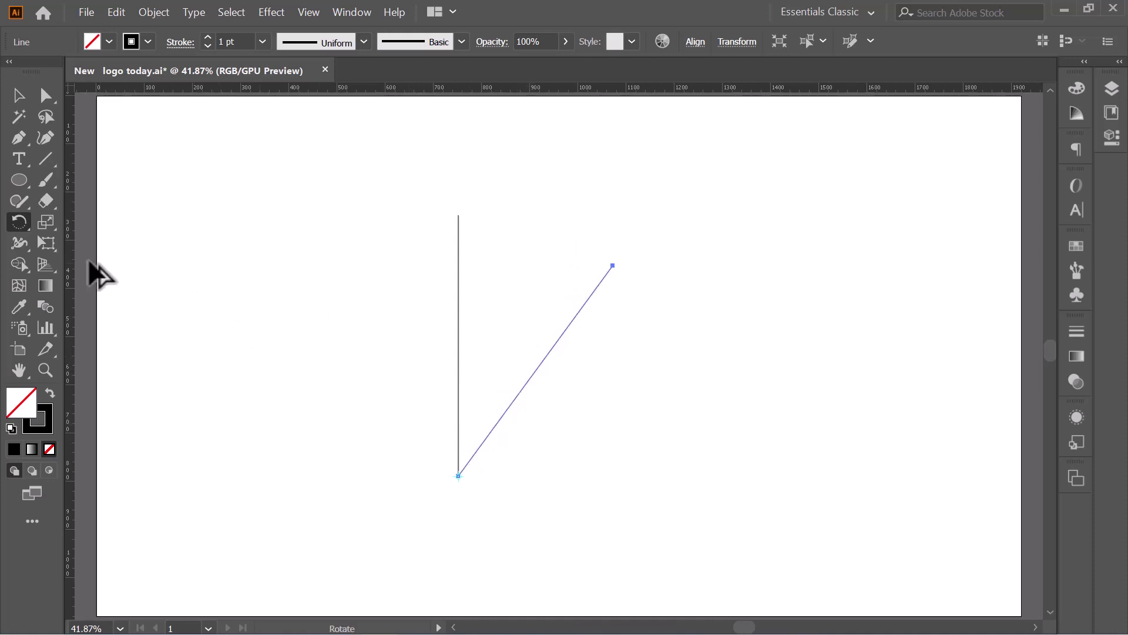
key(ctrl)
click(15, 223)
click(458, 475)
key(v)
click(292, 246)
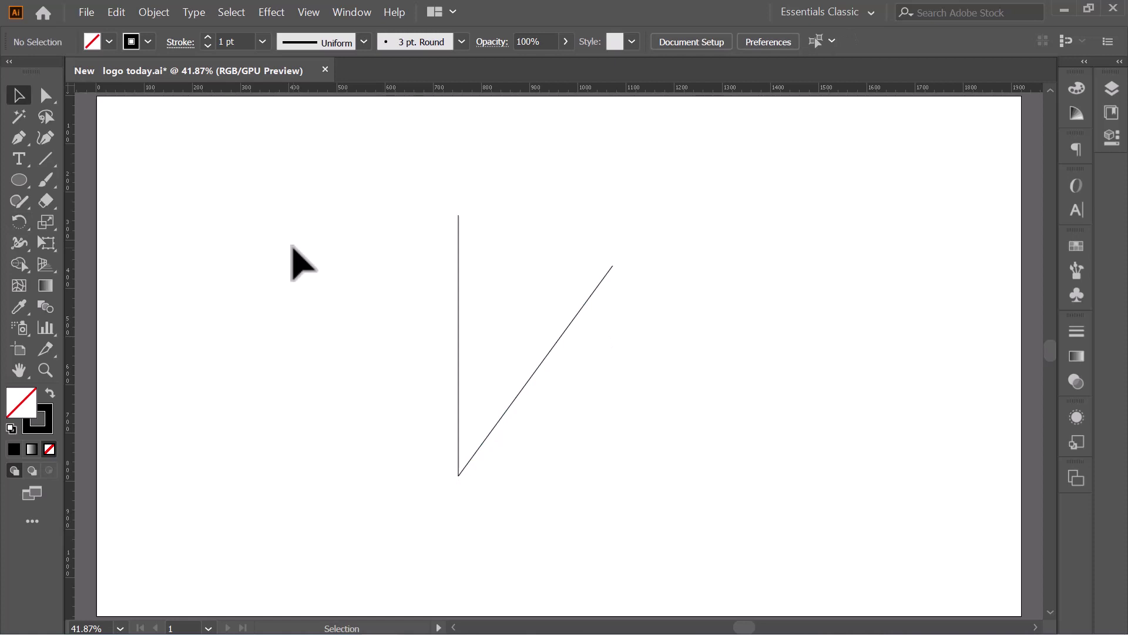
Step: Add a rotated copy of the vertical line as a crossing diagonal and nudge it into place
click(458, 258)
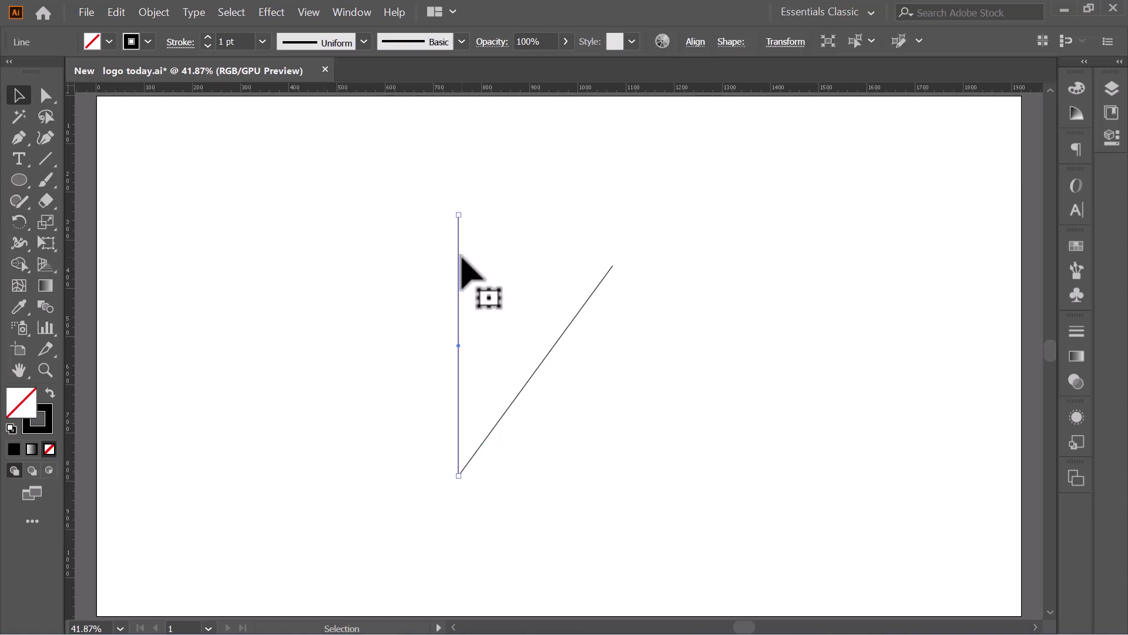
key(a)
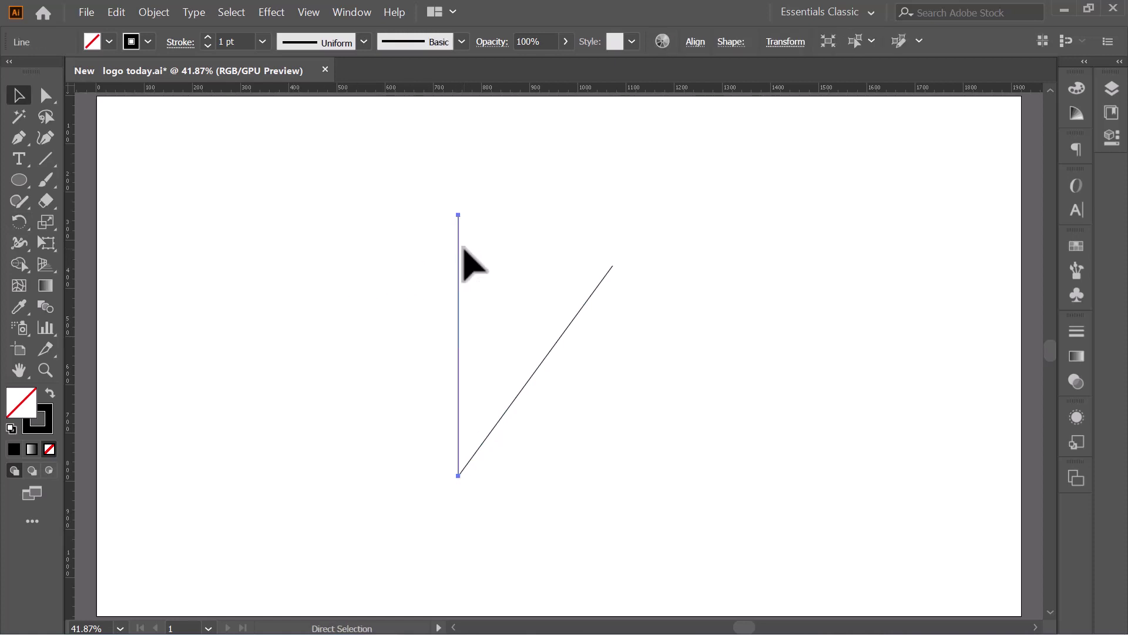
key(v)
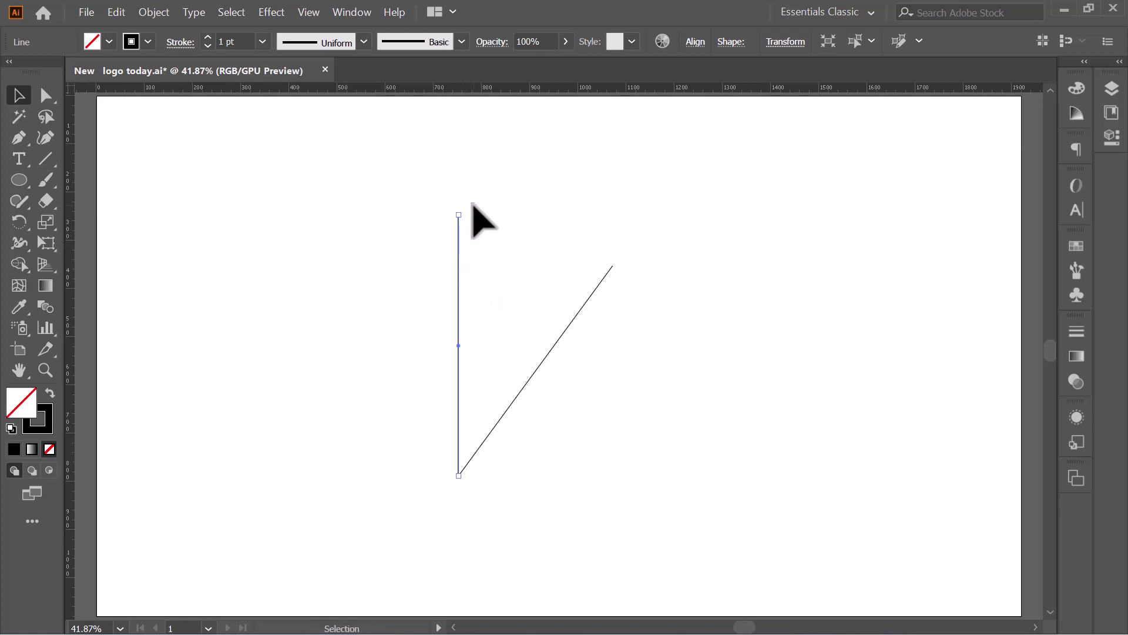
mouse_move(464, 213)
mouse_down()
mouse_move(586, 438)
mouse_move(562, 435)
mouse_move(583, 451)
mouse_up()
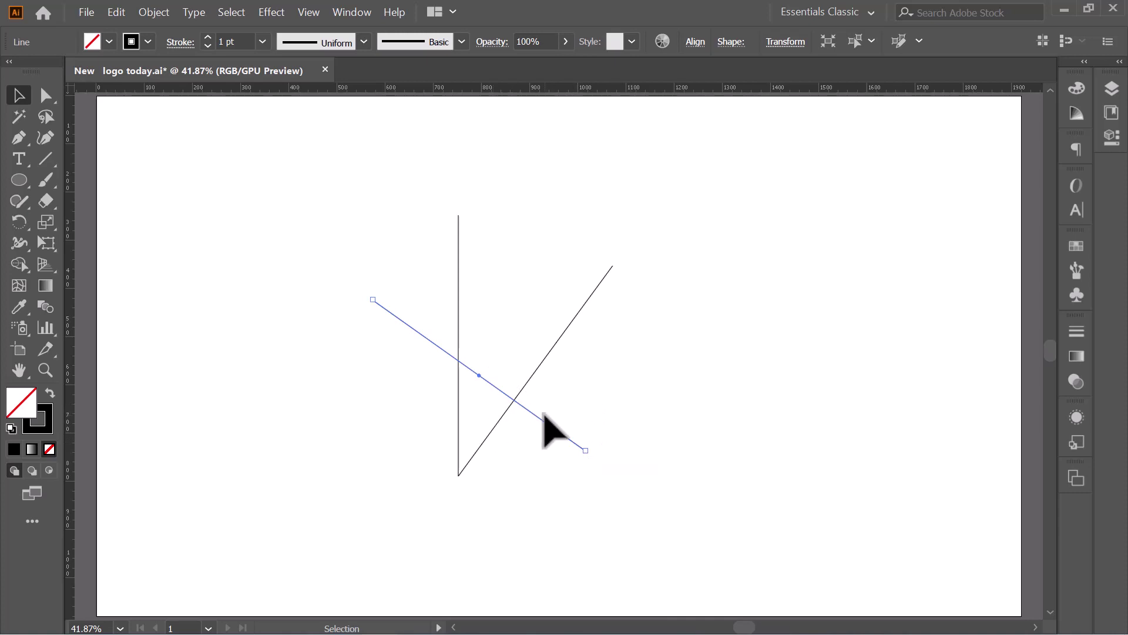
drag(544, 422, 548, 418)
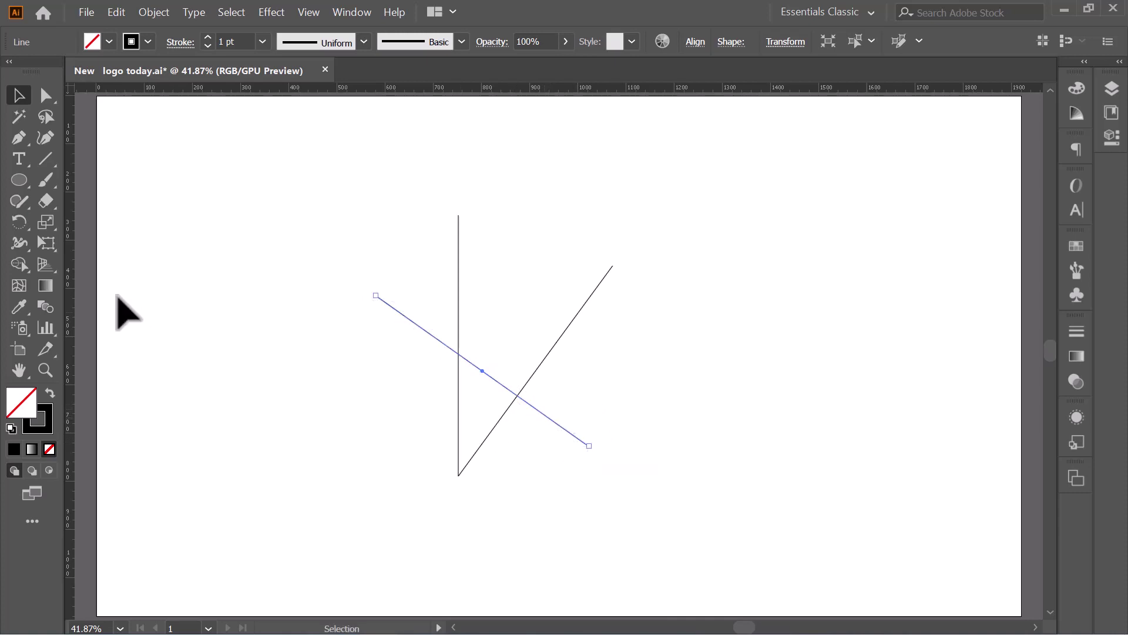
Step: Rotate another copy of the diagonal around its left end so the two lines fan out
click(10, 228)
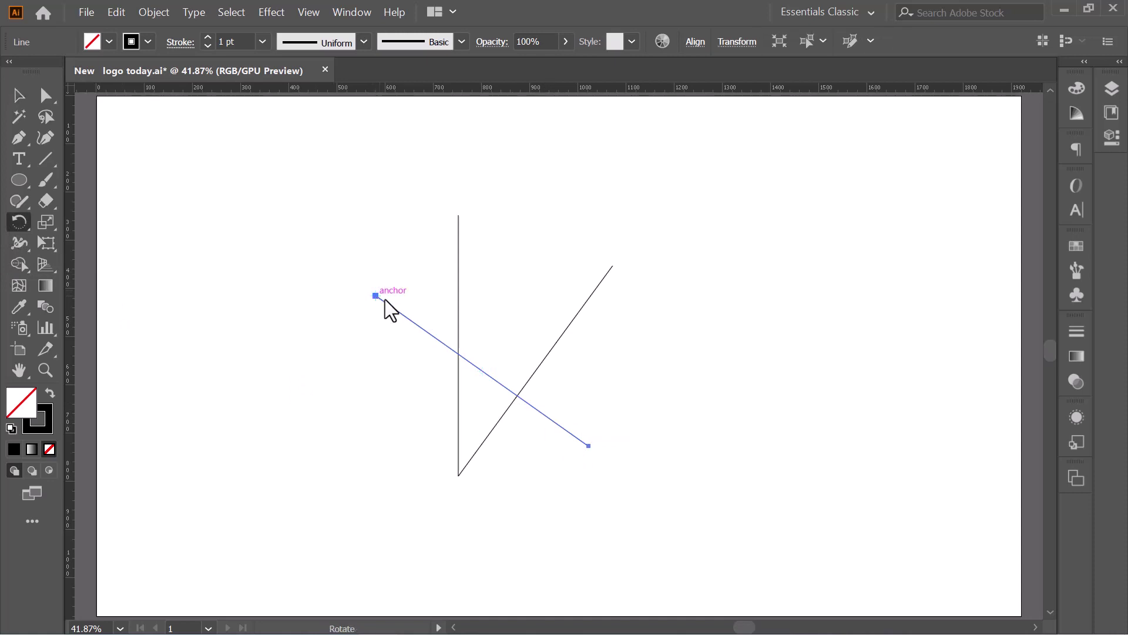
mouse_move(477, 368)
mouse_down()
mouse_move(489, 333)
mouse_move(524, 353)
mouse_up()
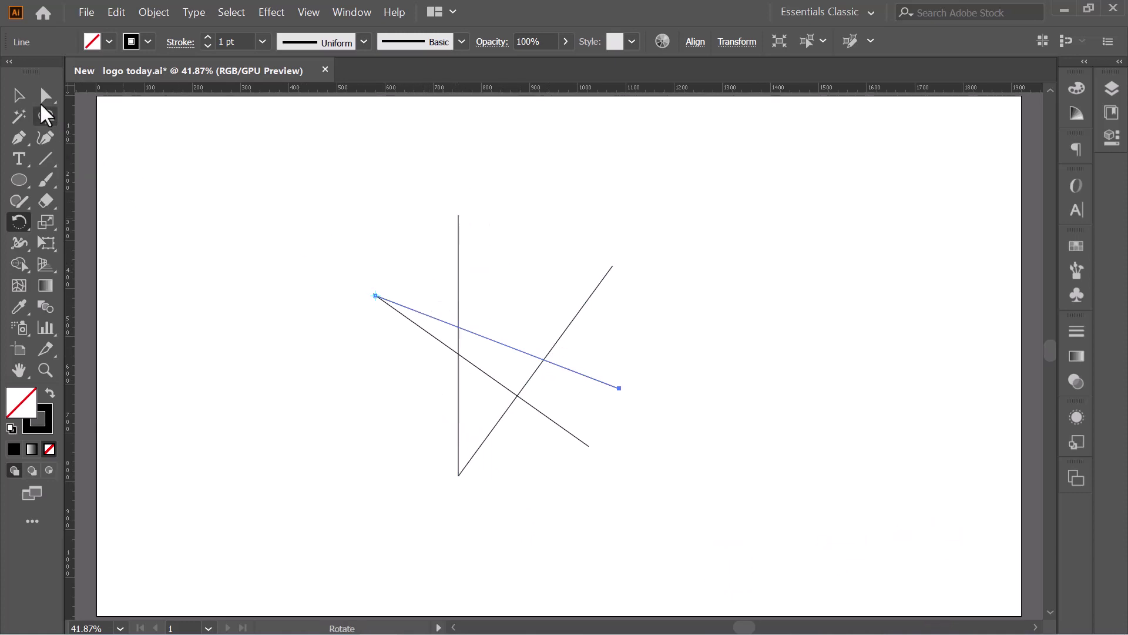
click(19, 96)
click(365, 234)
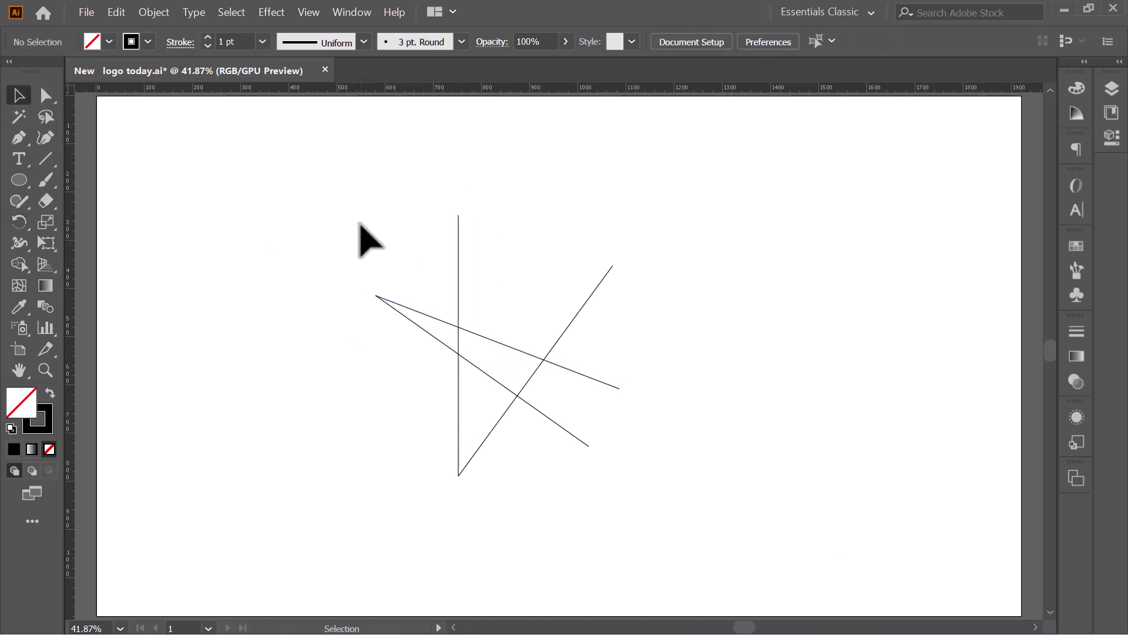
Step: Rotate a copy of the vertical line from its top anchor into a down-right diagonal, then select all five lines
drag(429, 178, 498, 277)
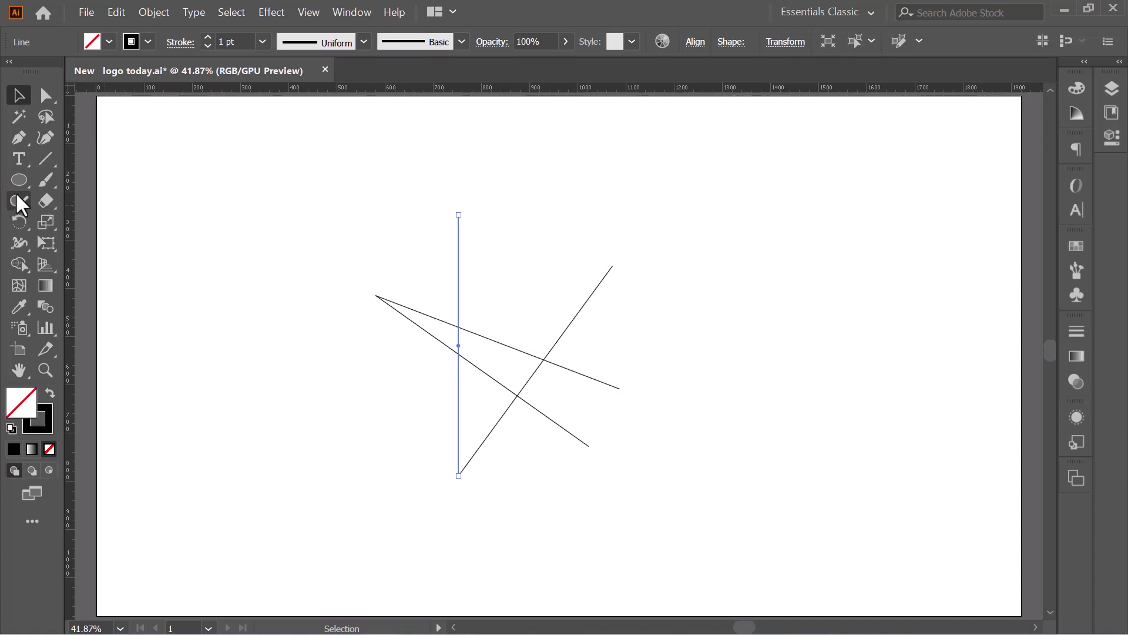
click(20, 226)
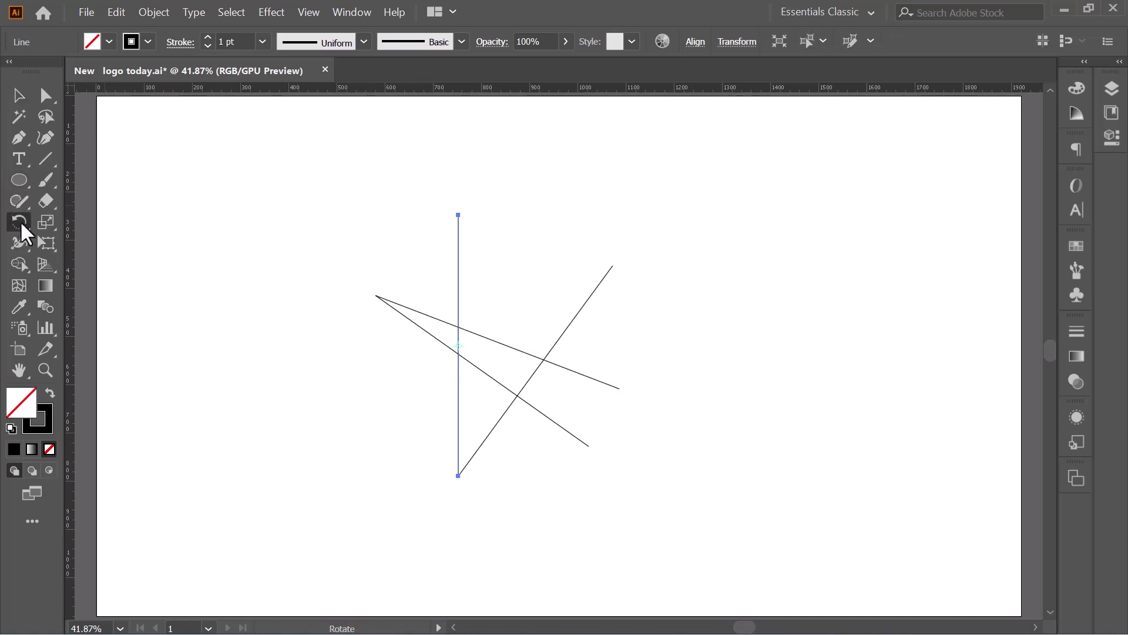
click(458, 215)
drag(462, 285, 499, 257)
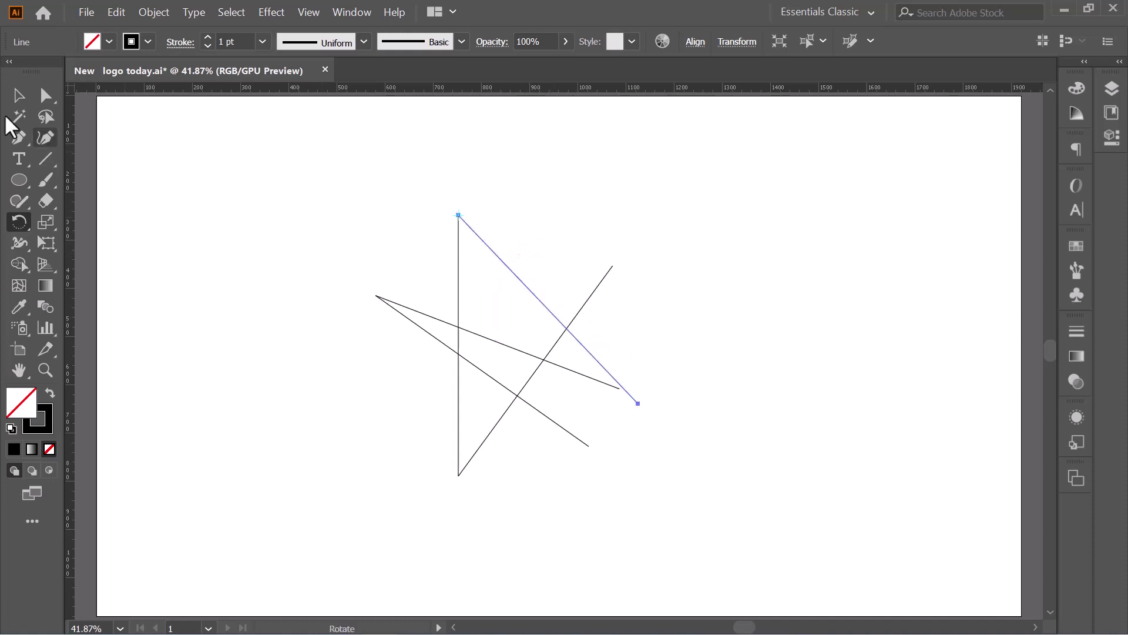
click(18, 95)
click(259, 235)
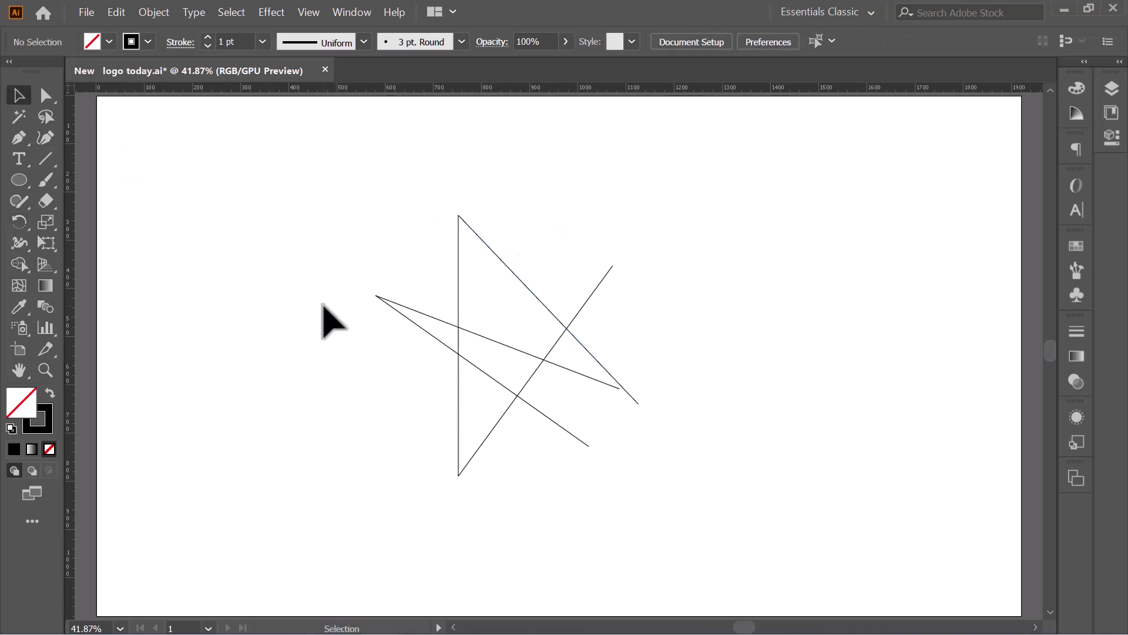
drag(346, 212, 712, 513)
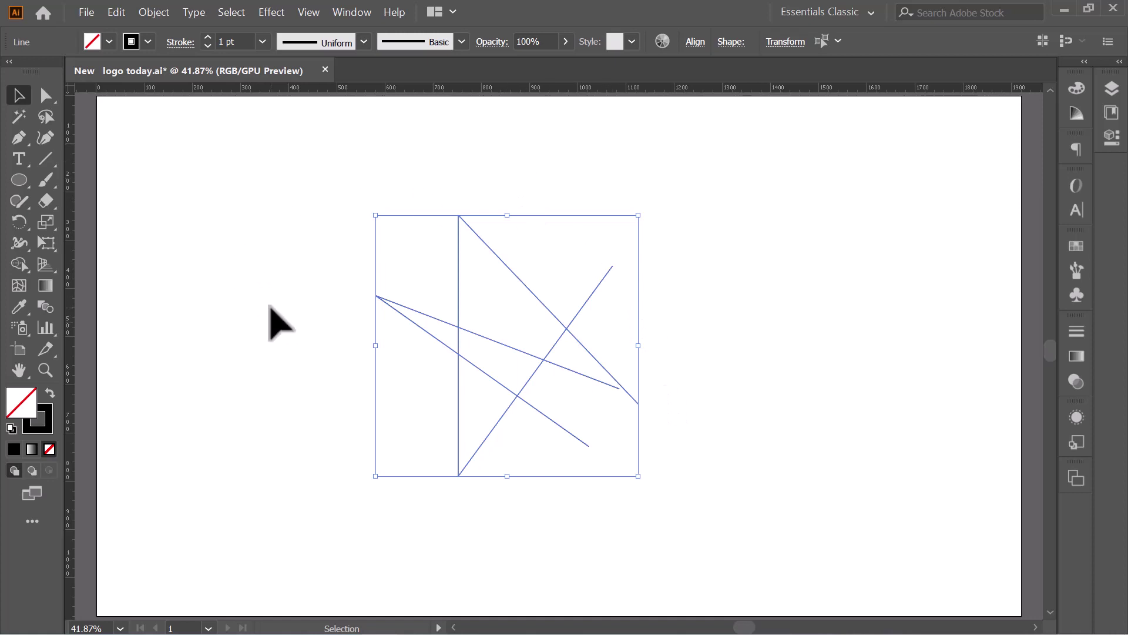
Step: Group the five lines, reflect a copy, and slide the mirrored copy about 221 px left
key(a)
key(v)
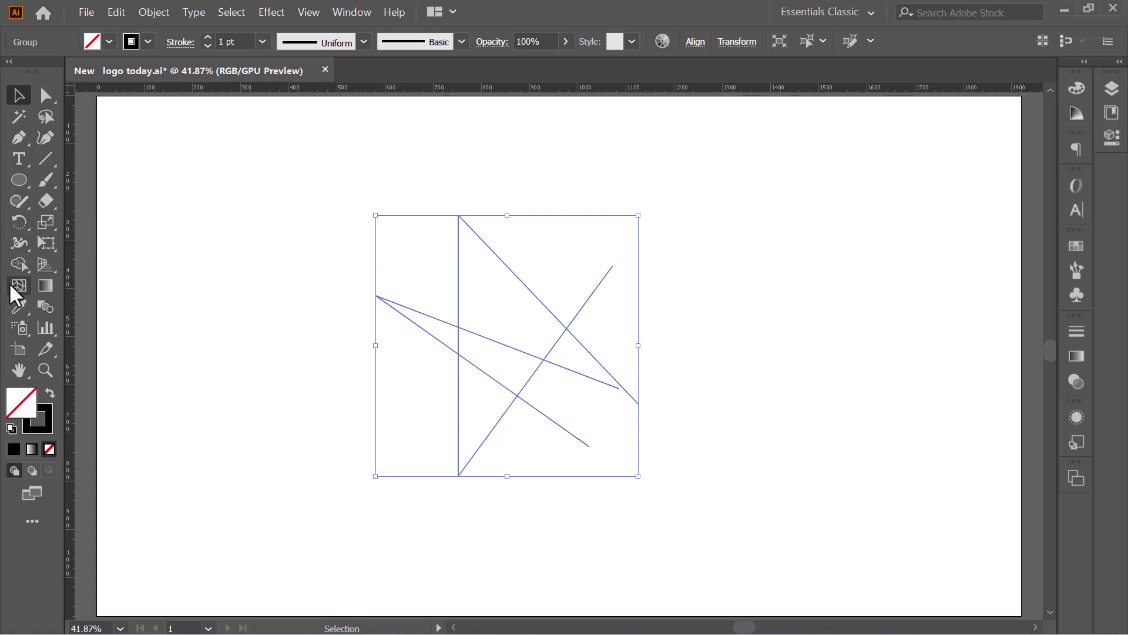
drag(18, 223, 72, 242)
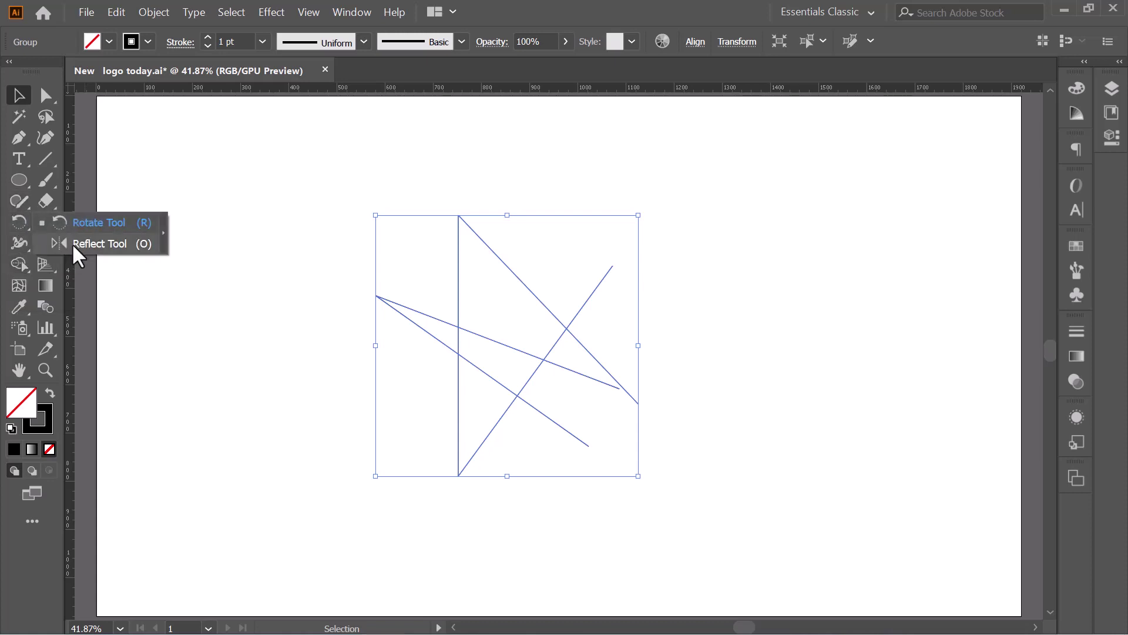
double_click(16, 221)
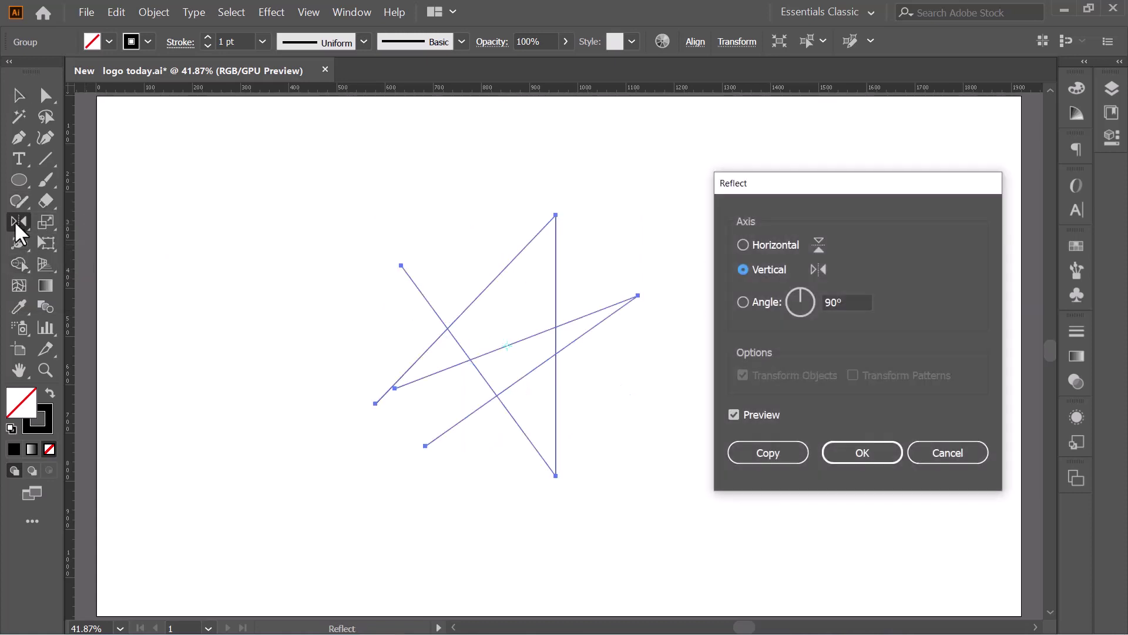
click(777, 454)
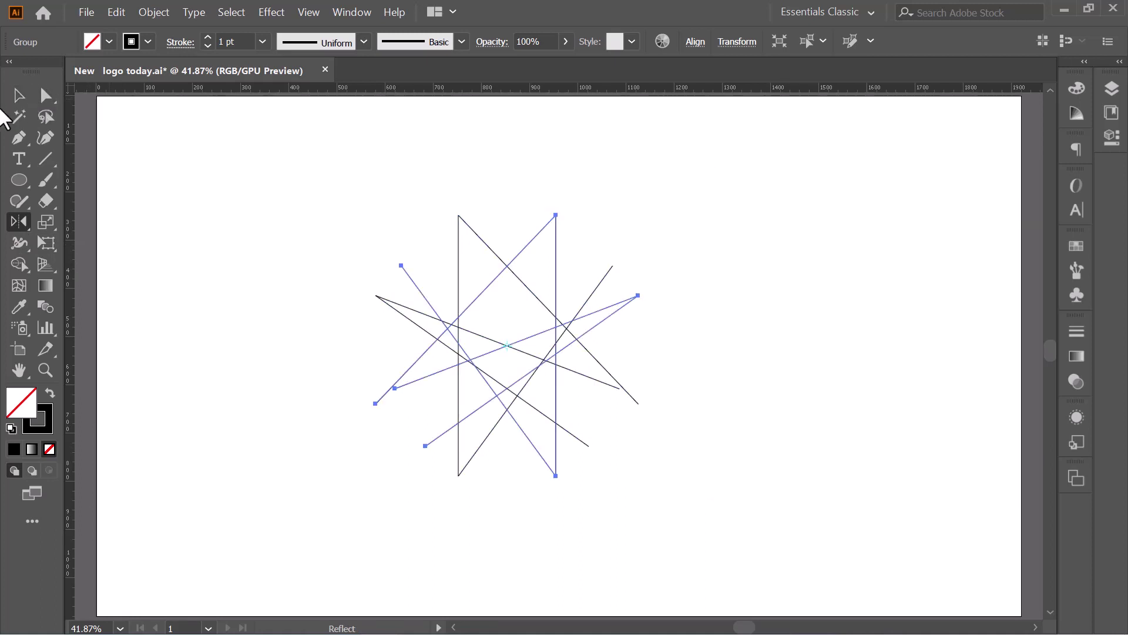
click(17, 96)
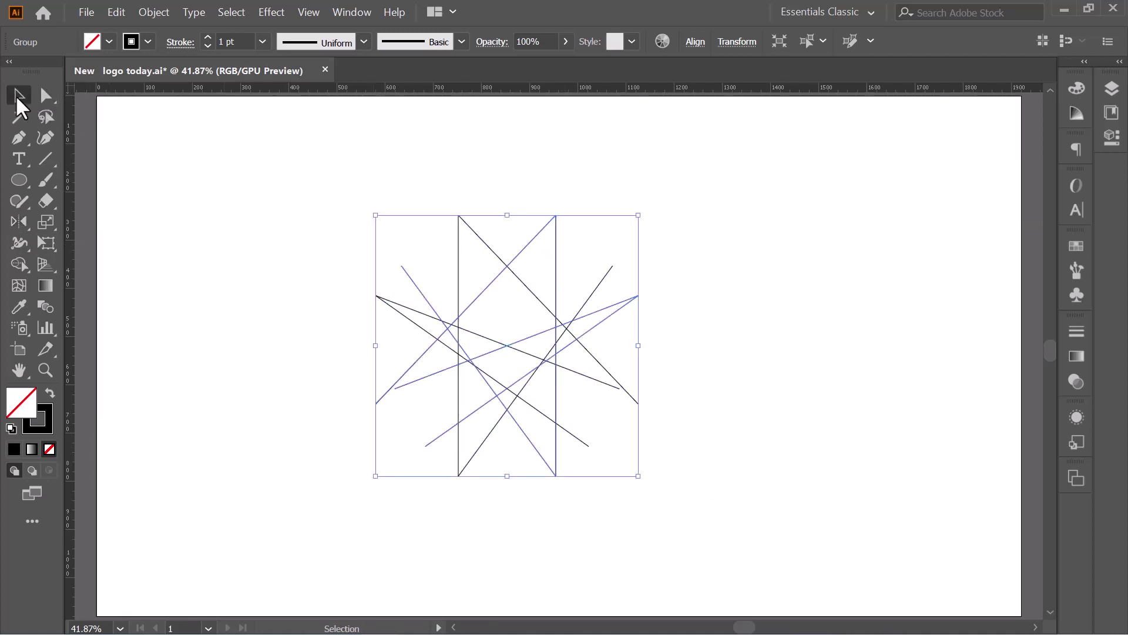
drag(555, 242, 447, 249)
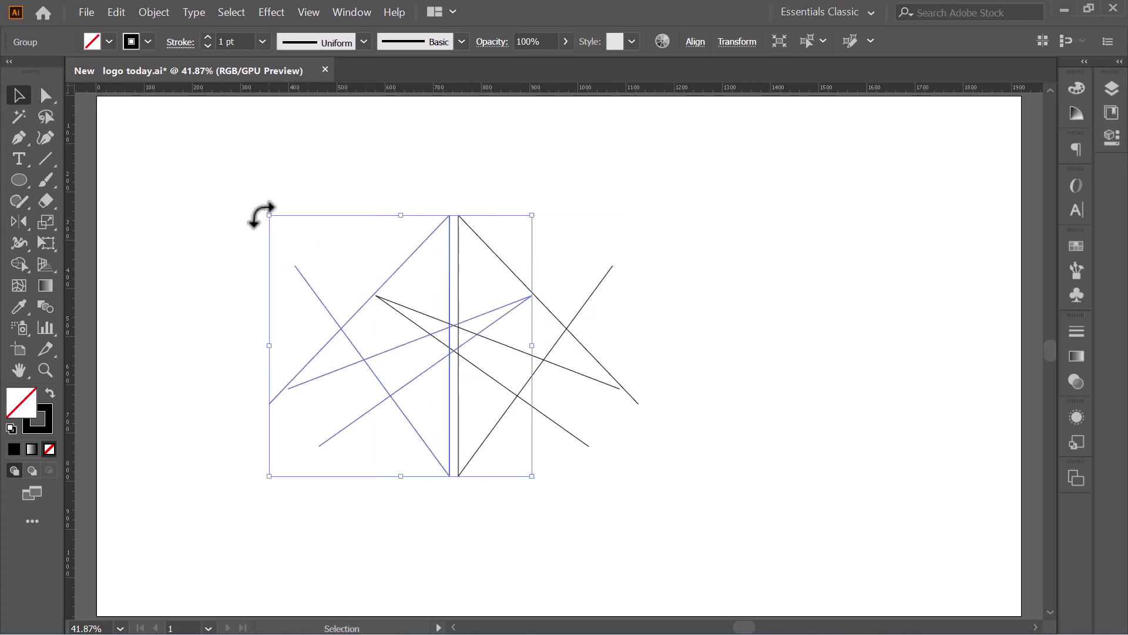
click(277, 171)
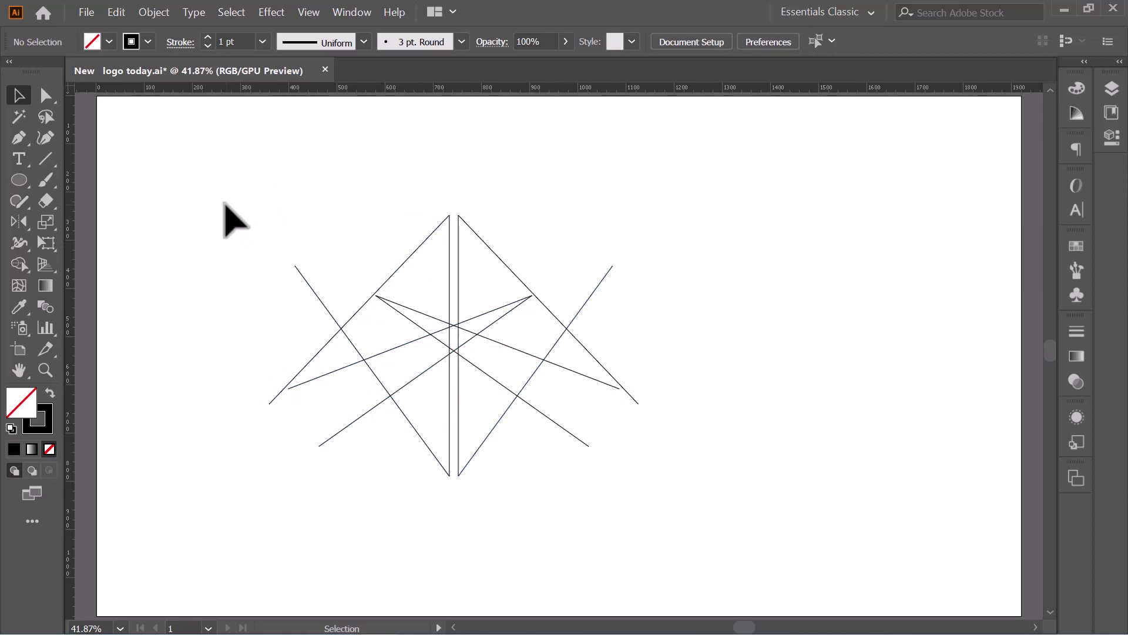
Step: Select all lines for Shape Builder with stroke set to none and fill set to black
drag(224, 200, 747, 544)
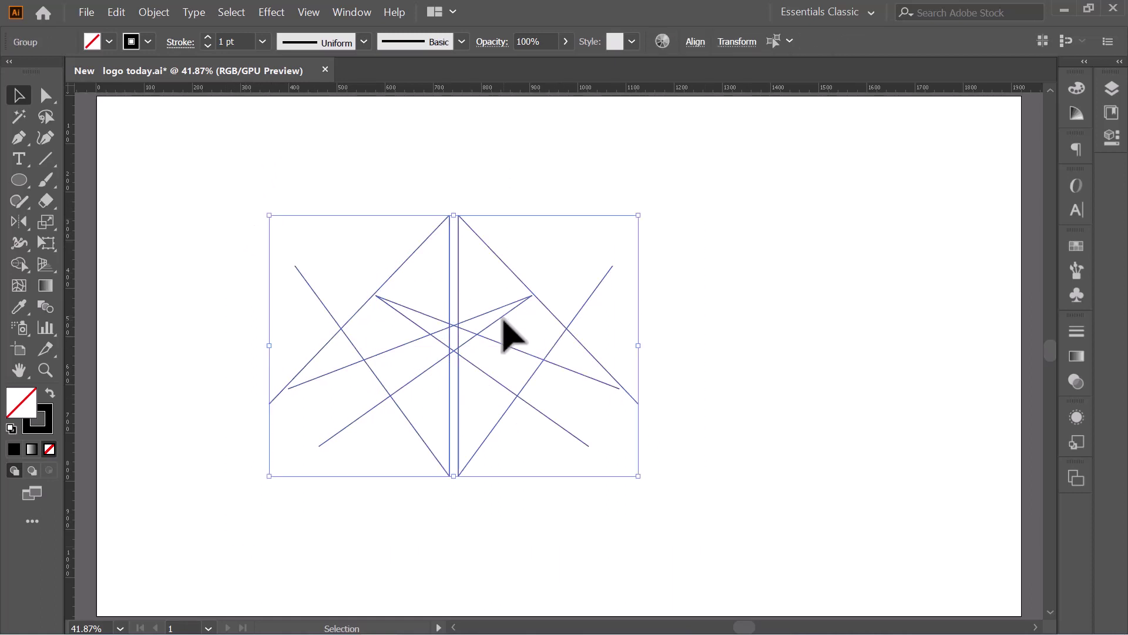
click(10, 258)
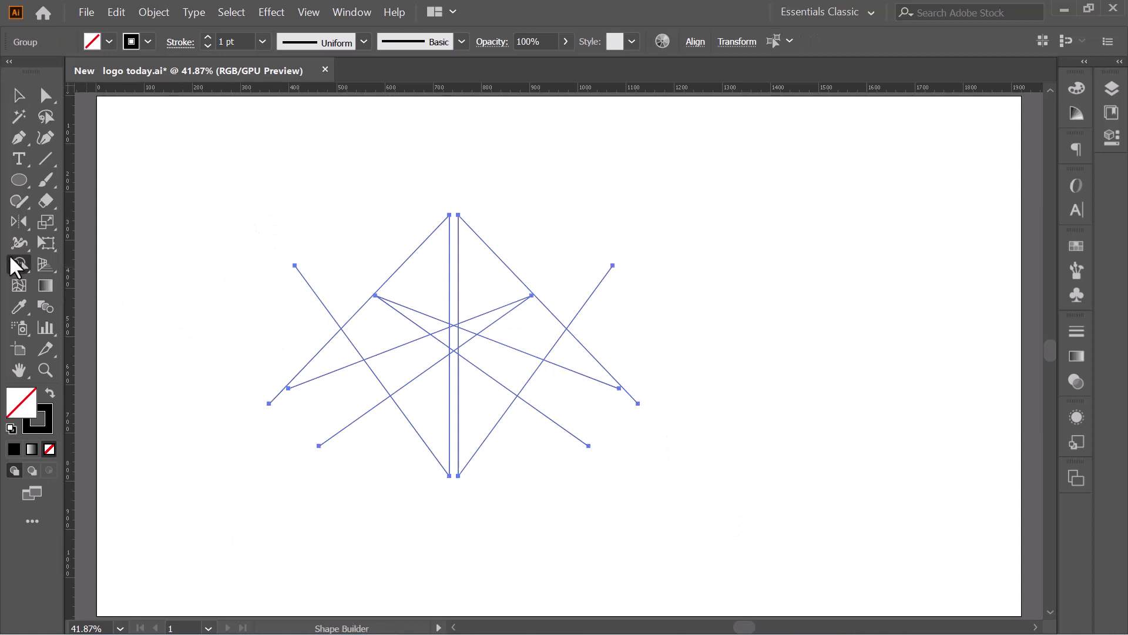
drag(498, 294, 549, 317)
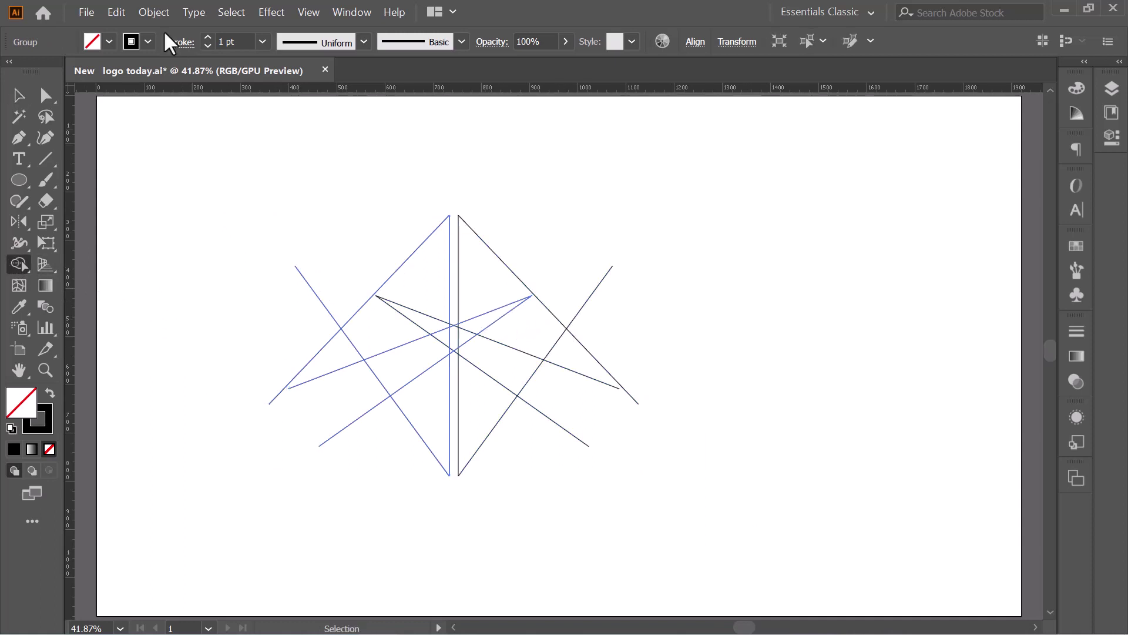
click(133, 38)
click(11, 69)
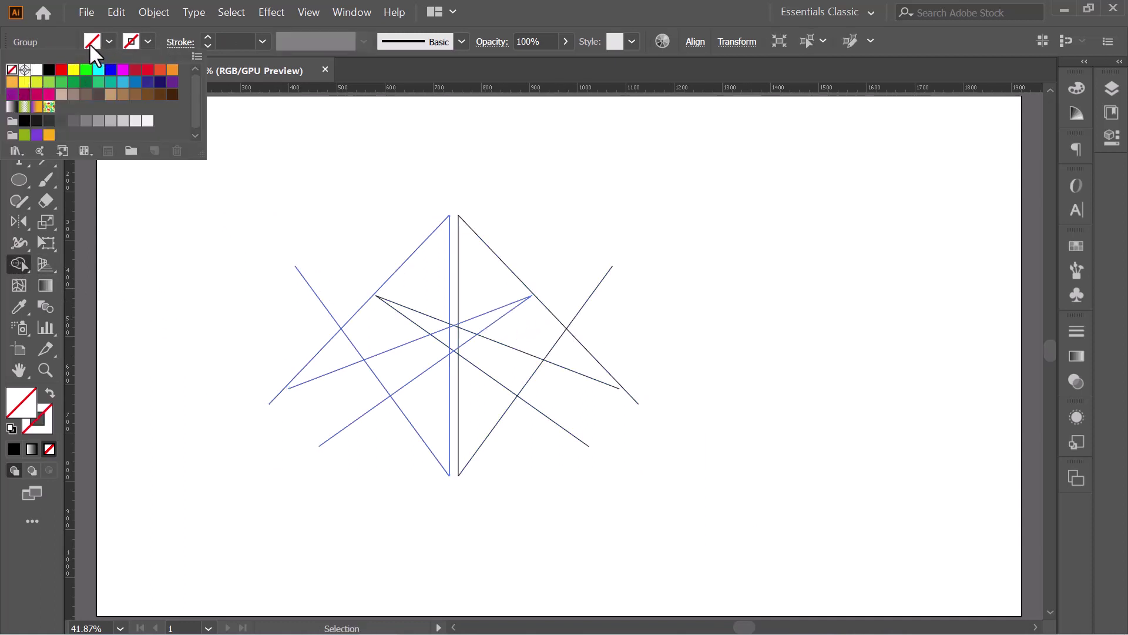
click(89, 42)
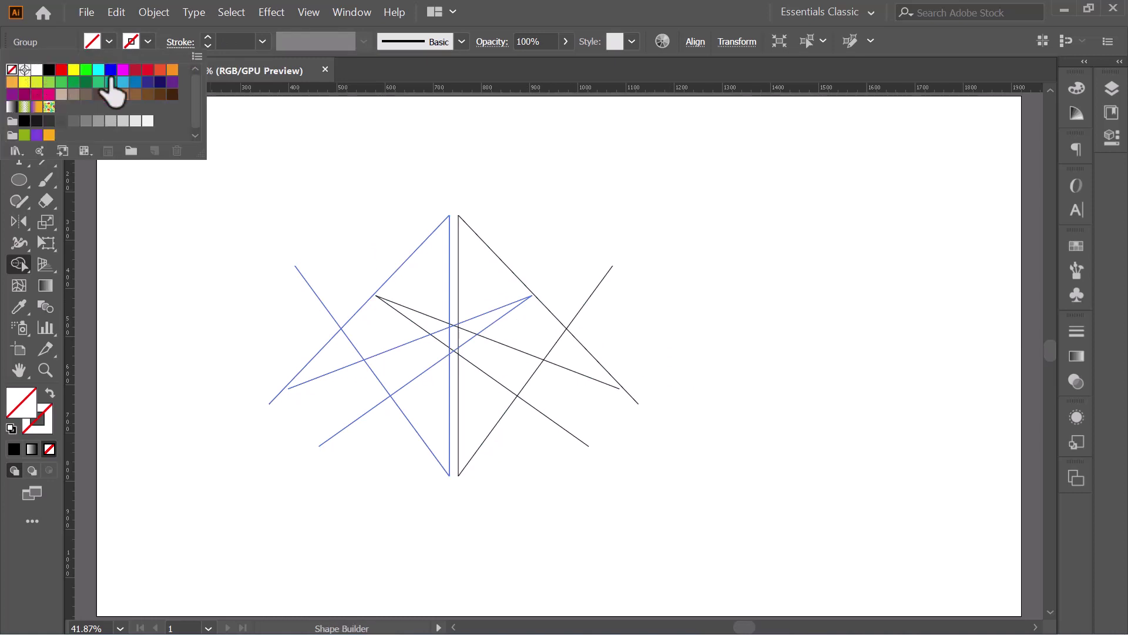
click(50, 71)
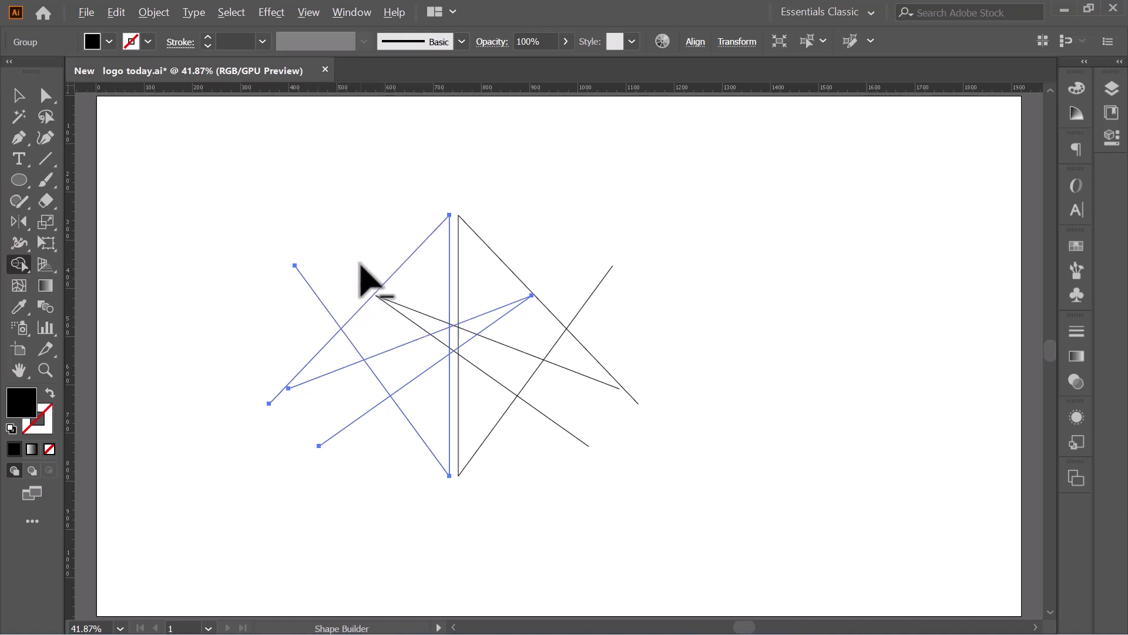
Step: Trim away the overshooting line ends on both the left and right sides
drag(332, 268, 390, 453)
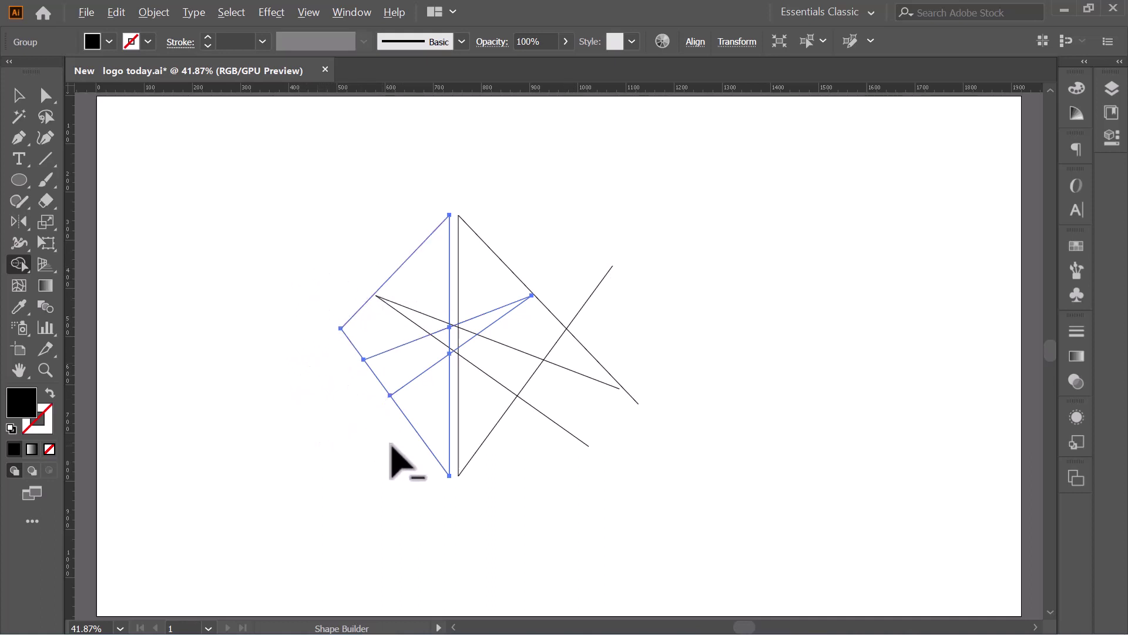
key(ctrl+a)
drag(567, 262, 555, 477)
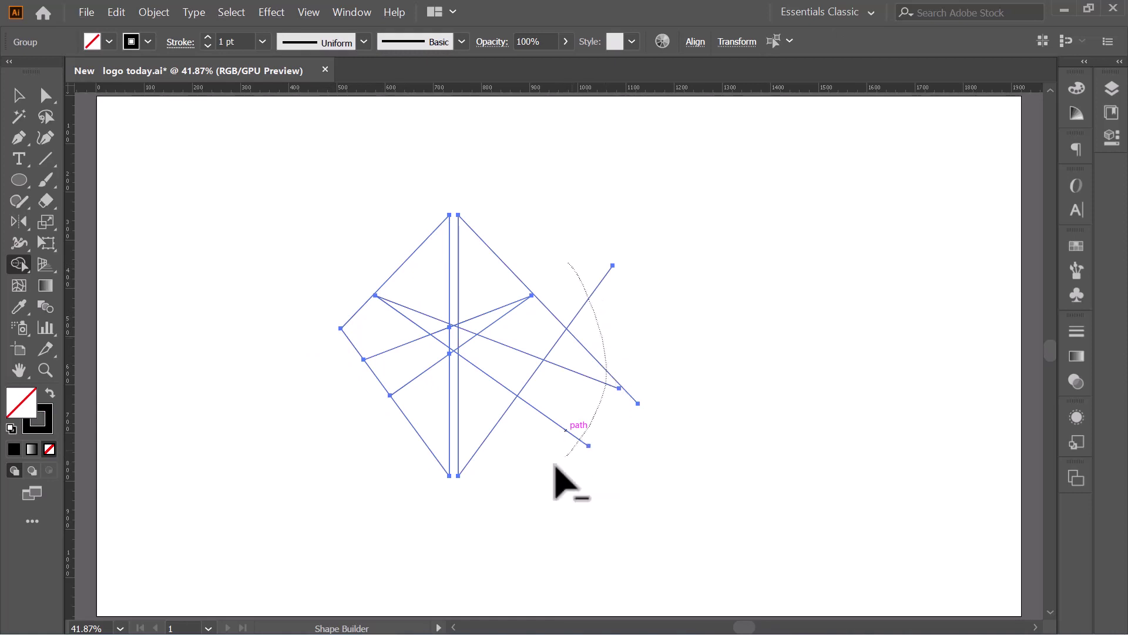
key(shift+x)
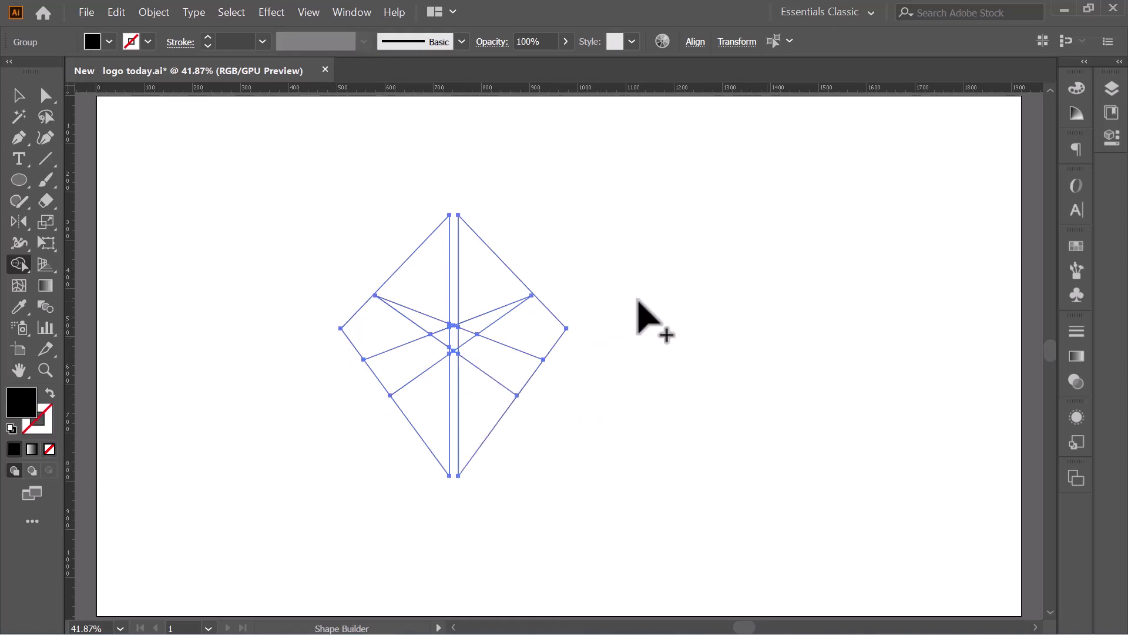
Step: Merge the upper and lower regions into black shapes and delete both middle bands to split the diamond
drag(512, 322, 483, 291)
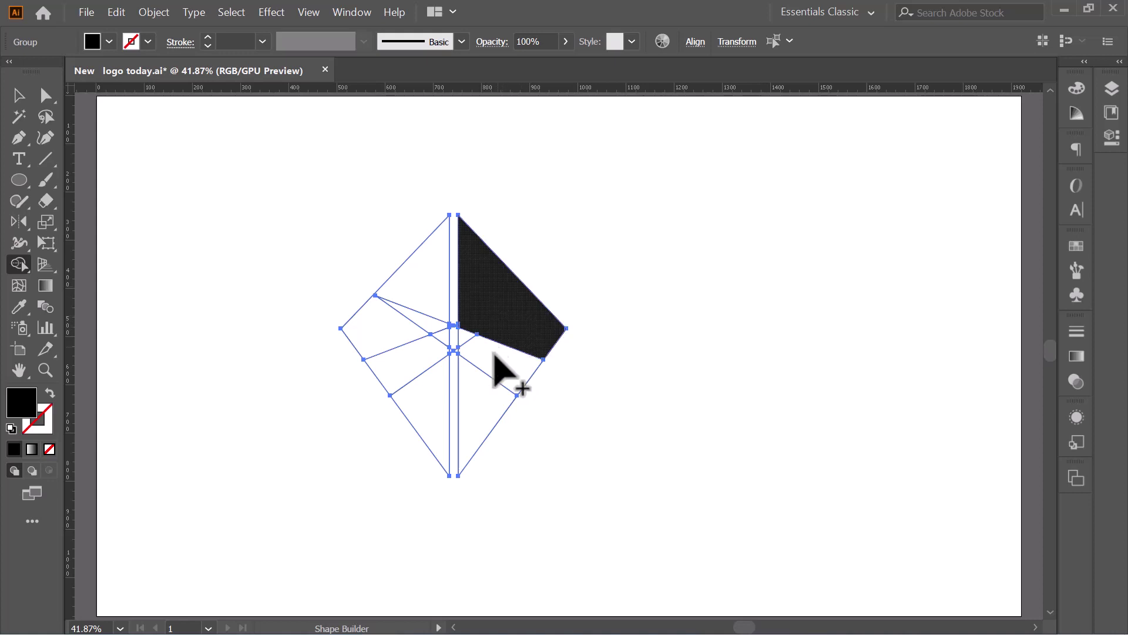
click(479, 408)
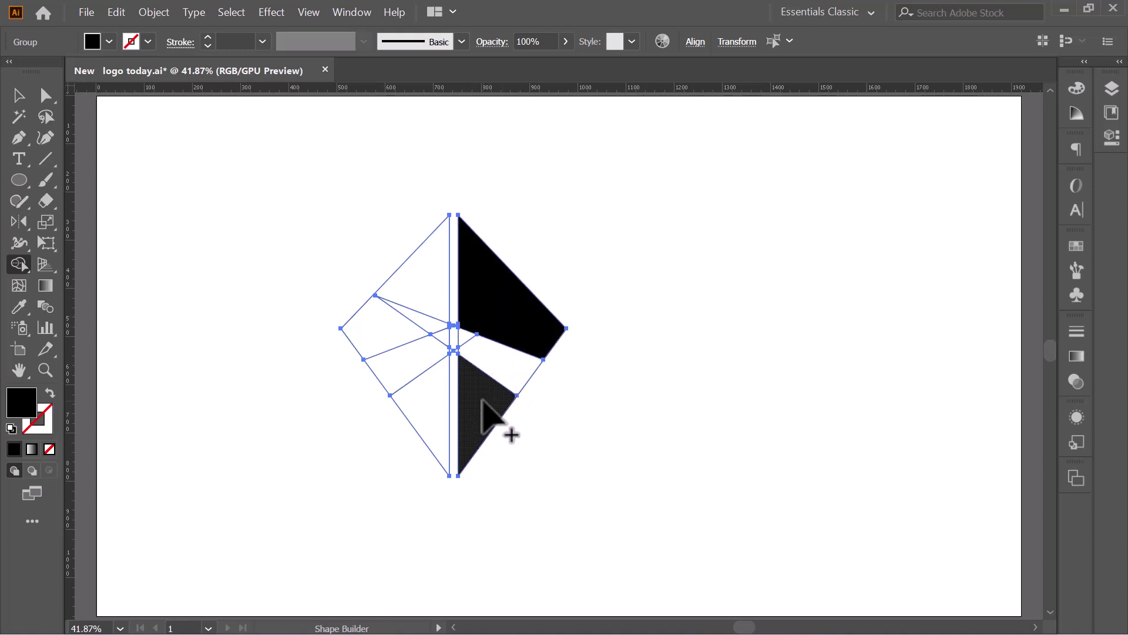
click(435, 402)
mouse_move(416, 286)
mouse_down()
mouse_move(397, 341)
mouse_move(381, 326)
mouse_up()
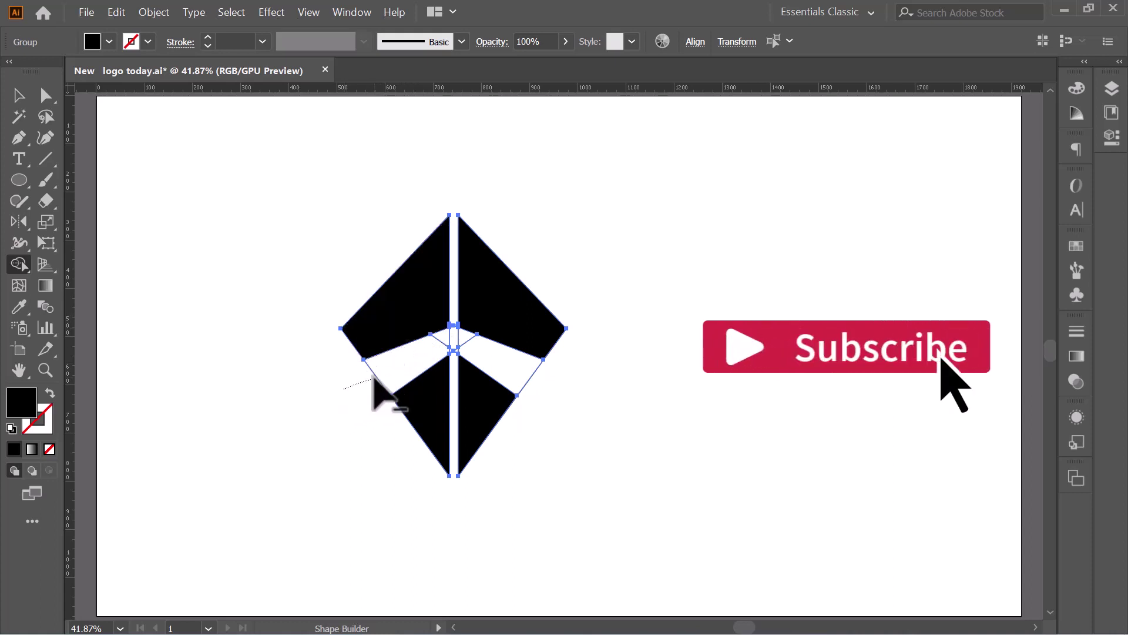
drag(376, 393, 456, 332)
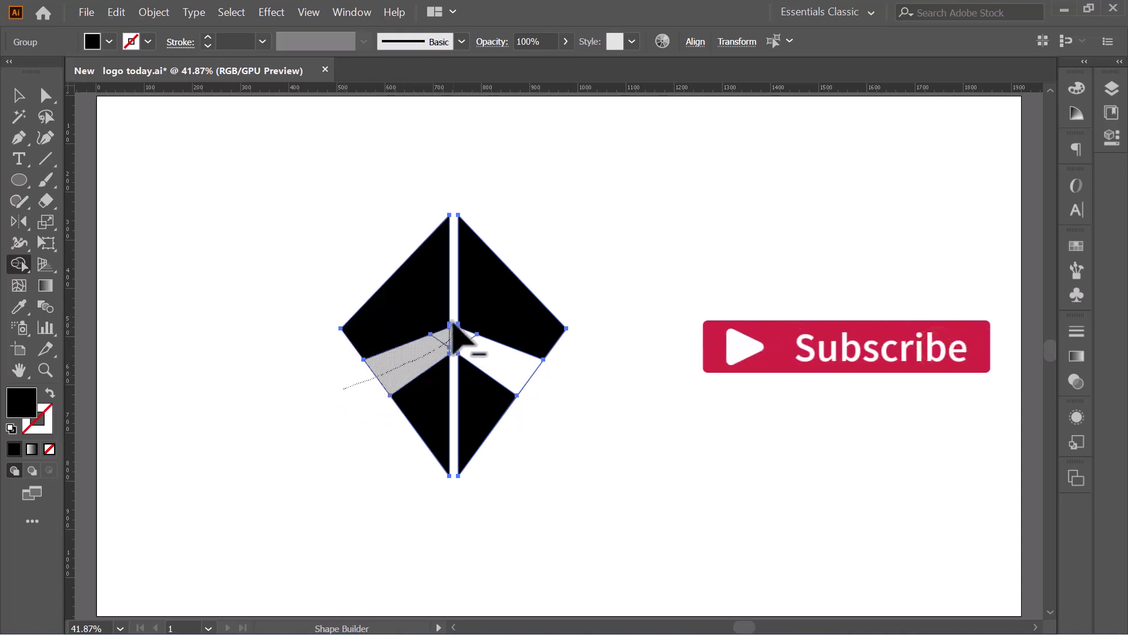
drag(455, 332, 560, 403)
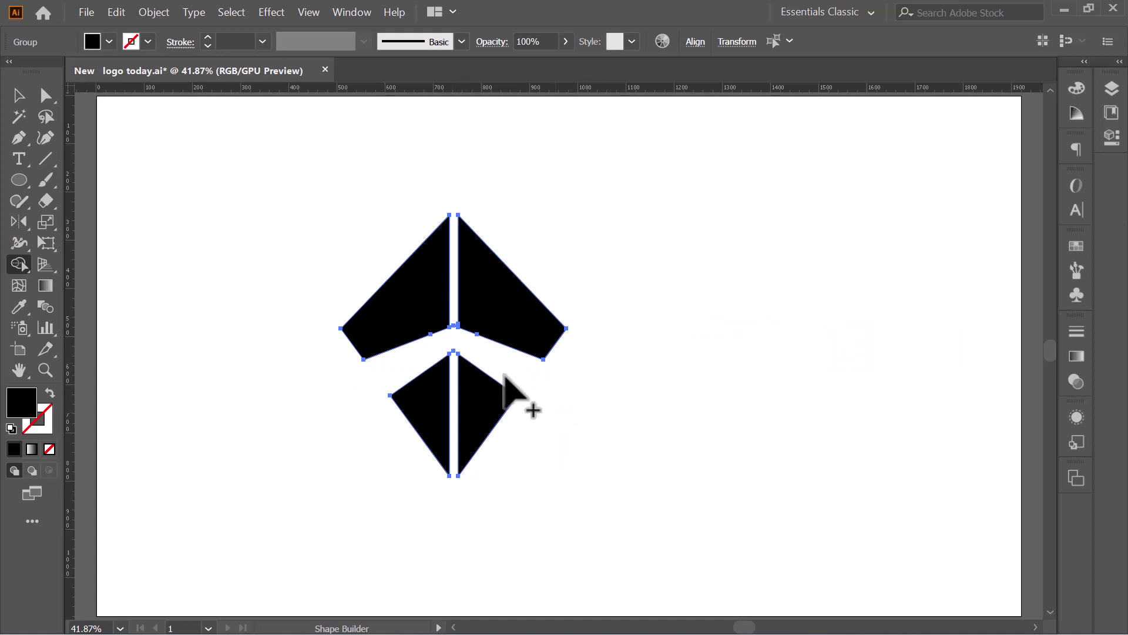
Step: Zoom in to remove the small notch at the inner top corner, then fit the artboard
key(ctrl+plus)
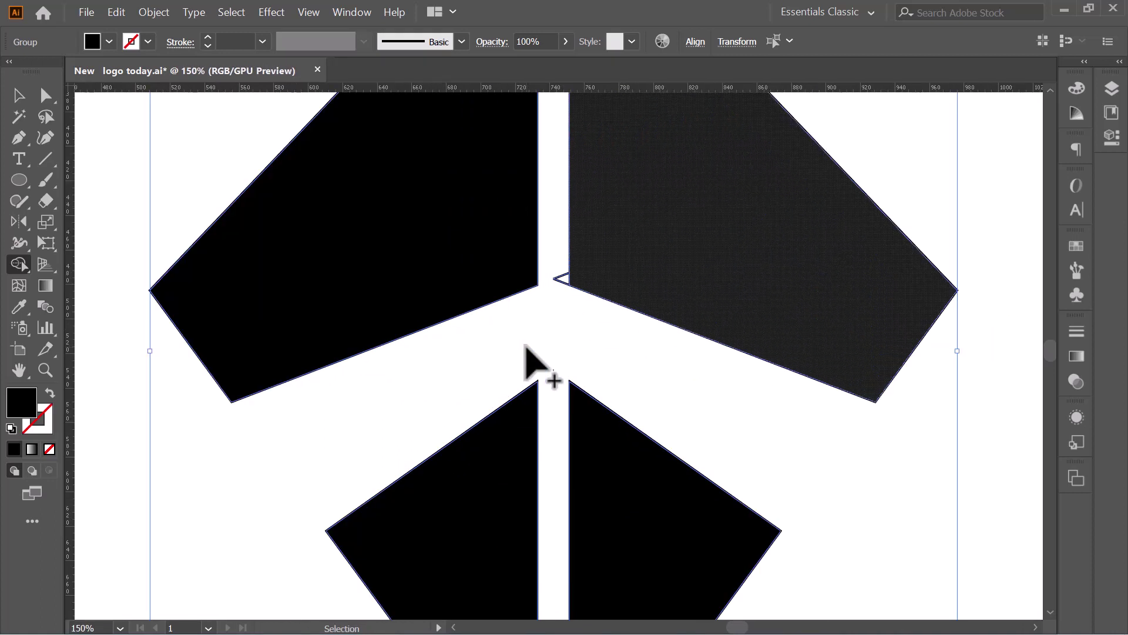
alt+click(562, 278)
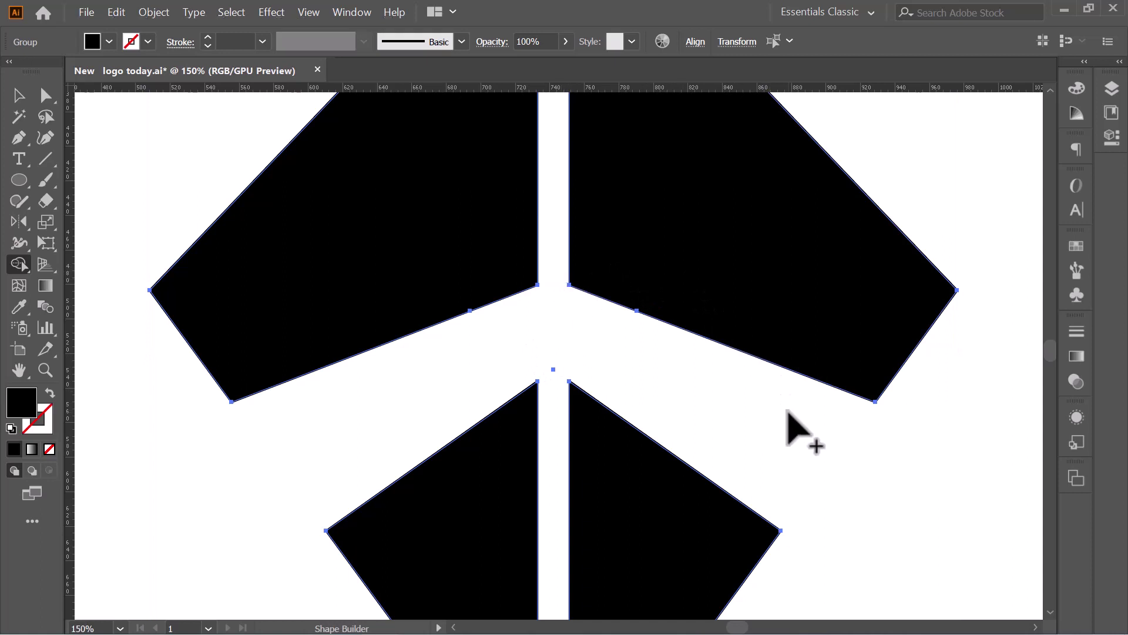
key(ctrl+0)
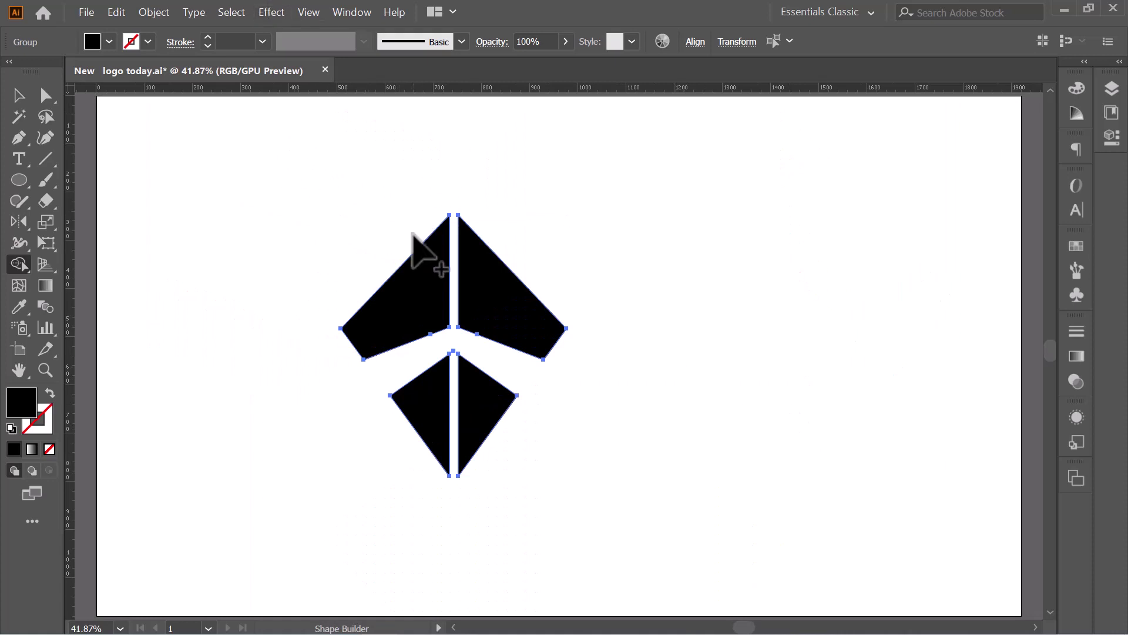
click(18, 95)
Step: Remove the stroke from all the logo shapes
click(239, 180)
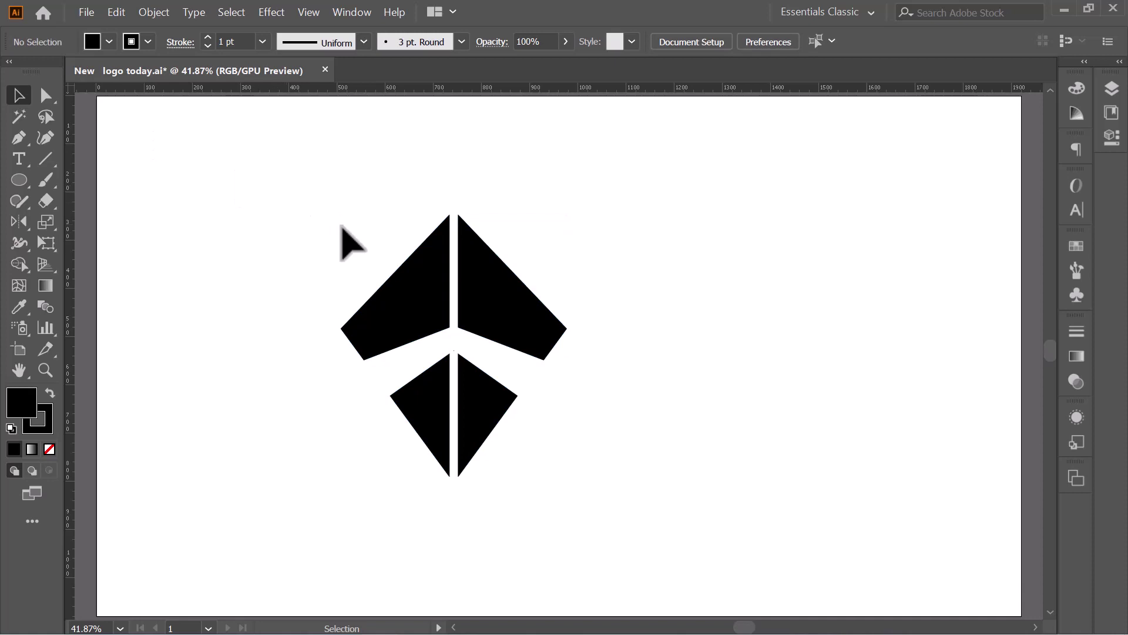
drag(328, 215, 728, 474)
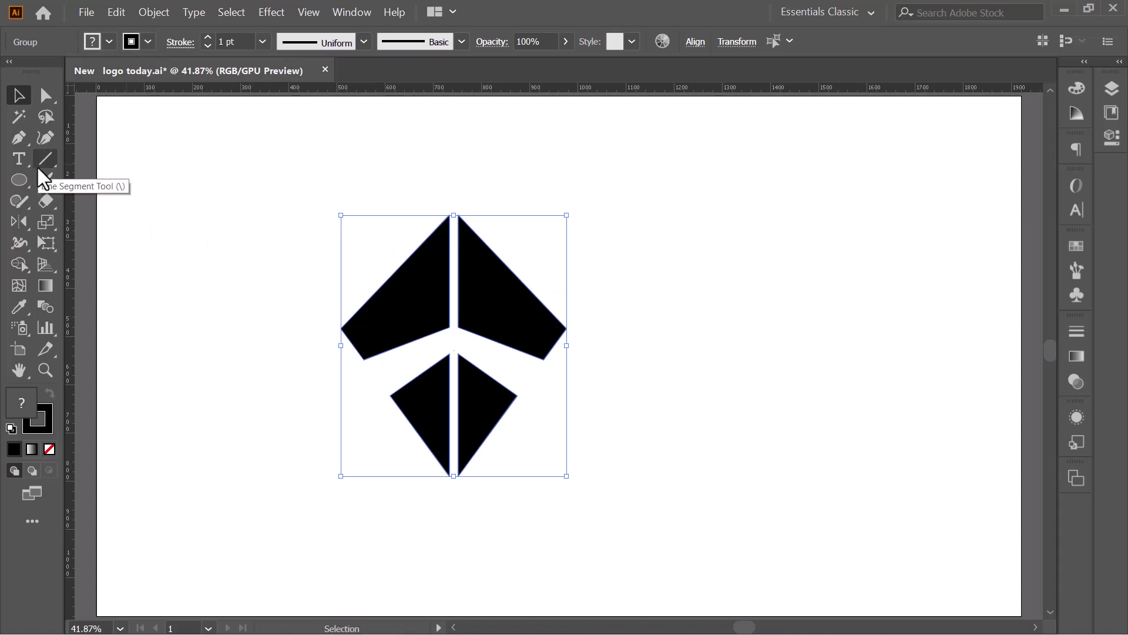
click(133, 39)
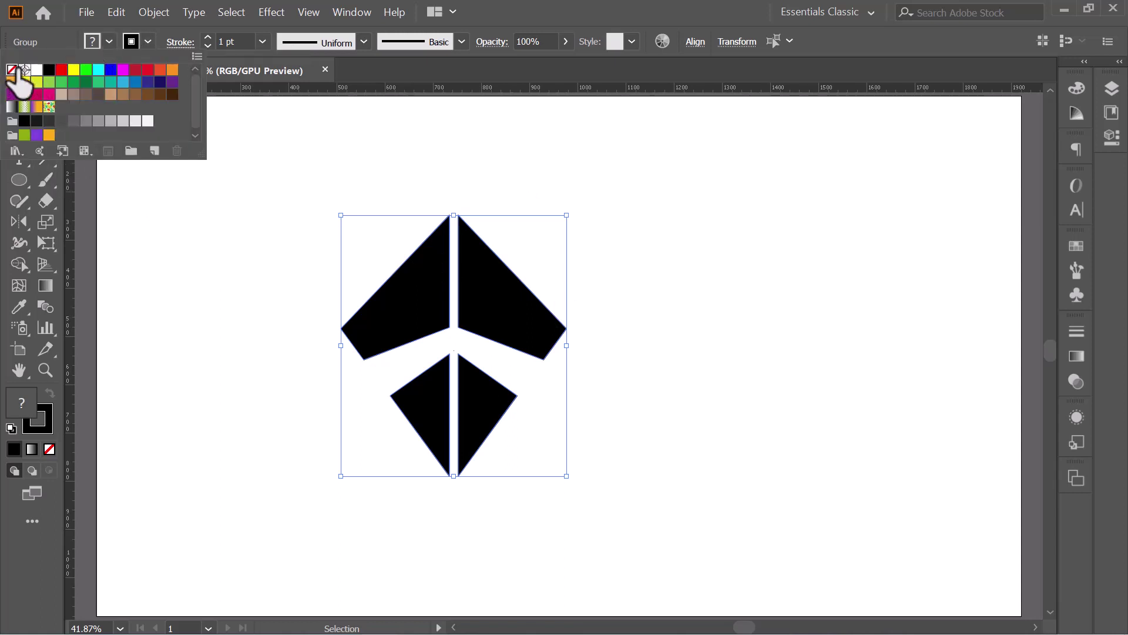
click(12, 70)
click(270, 286)
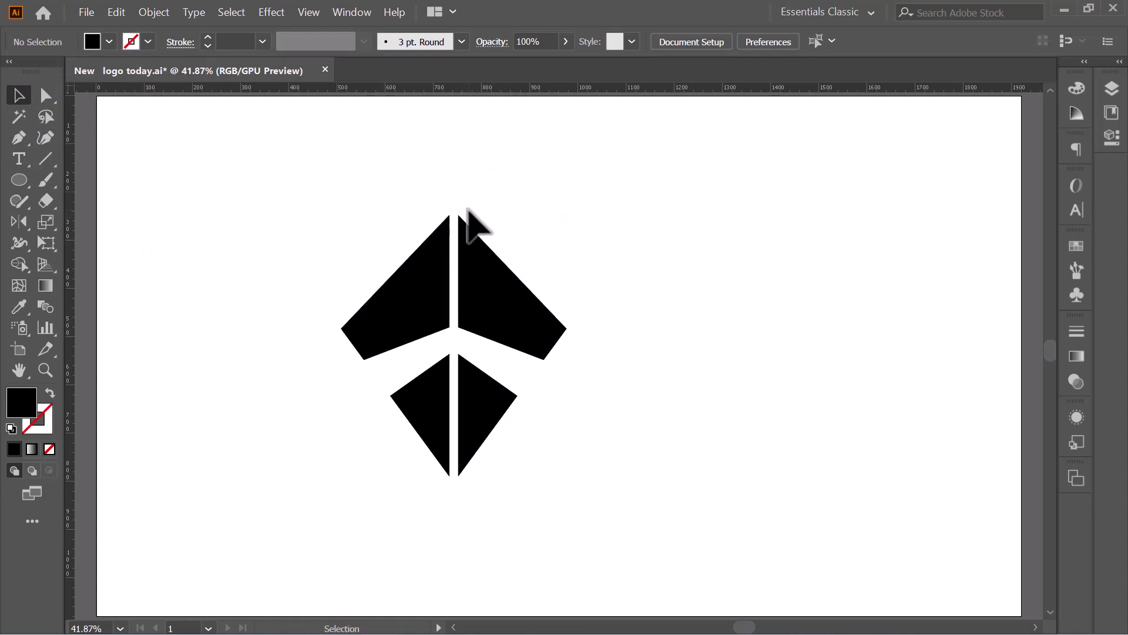
Step: Nudge the right-hand shapes about 9 px left to narrow the centre gap
drag(479, 206, 549, 445)
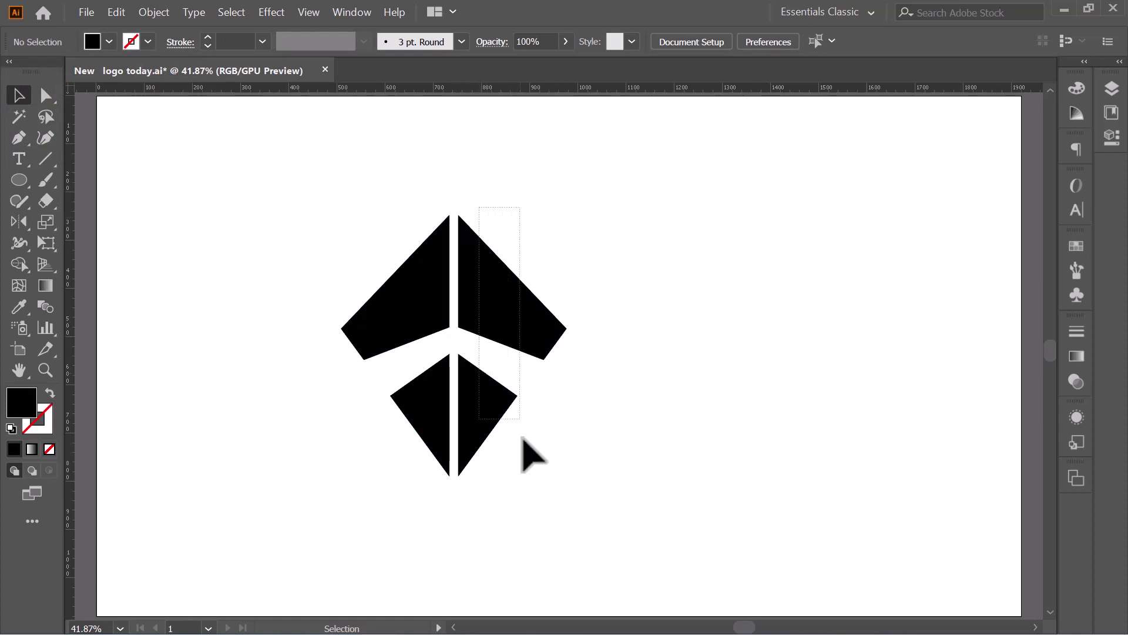
click(515, 322)
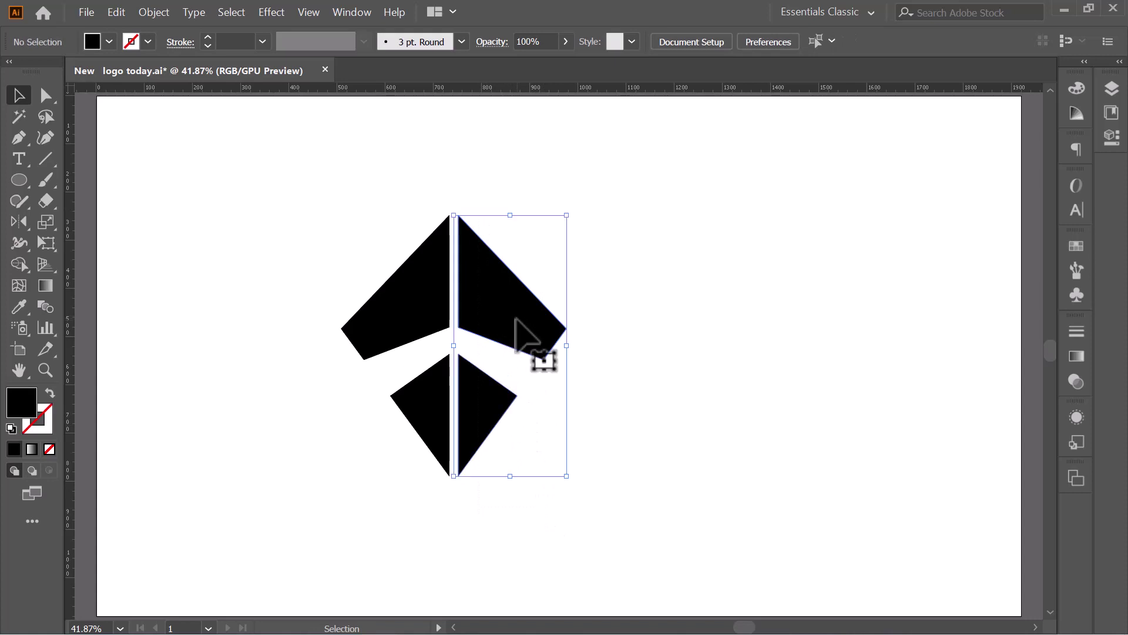
drag(512, 318, 505, 320)
click(663, 316)
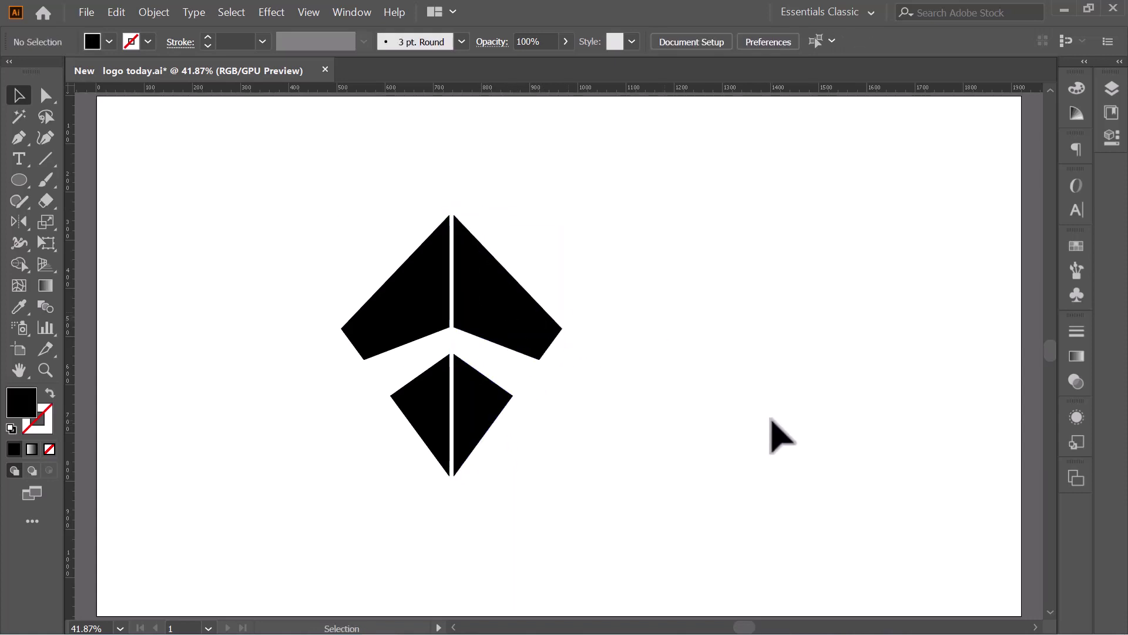
Step: Ungroup the right-hand and left-hand groups via the context menu, then deselect
click(504, 307)
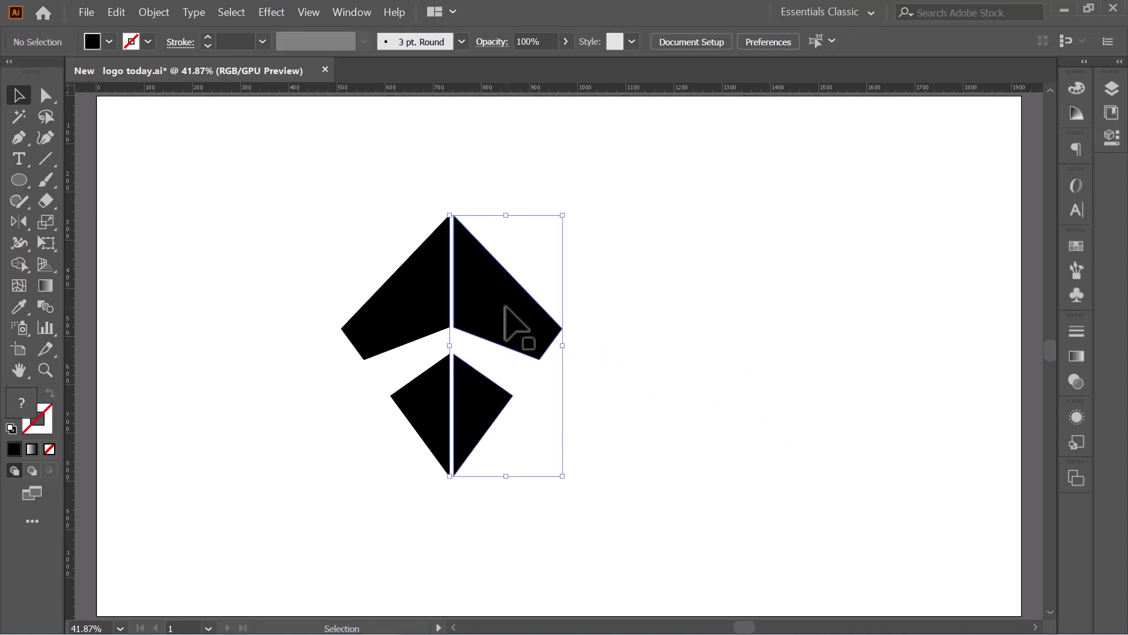
right_click(498, 293)
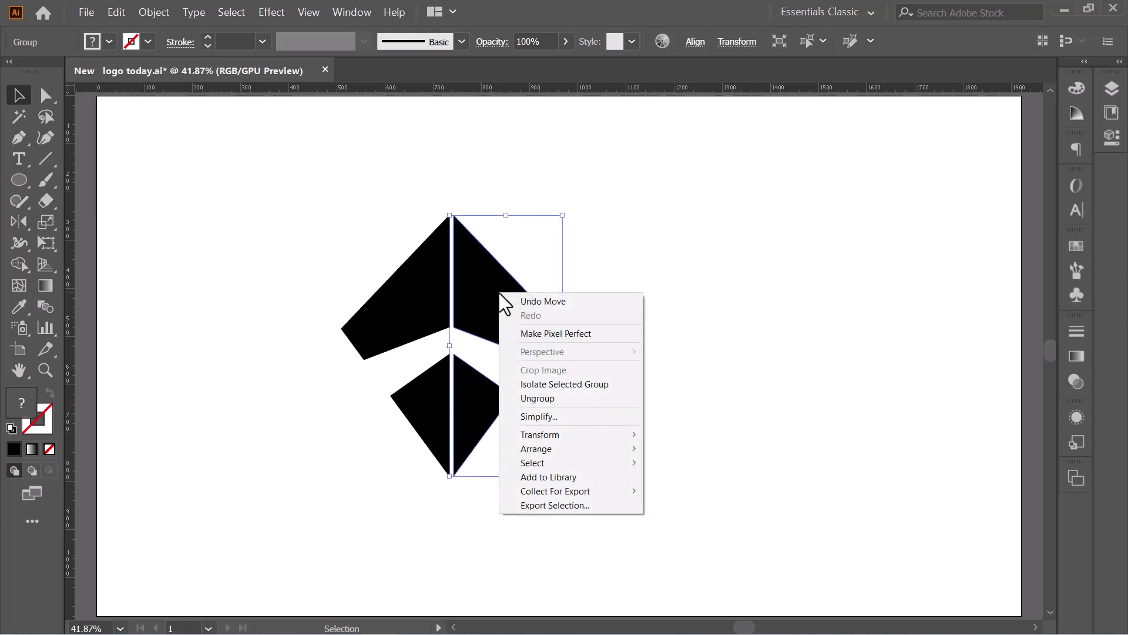
click(534, 394)
click(409, 406)
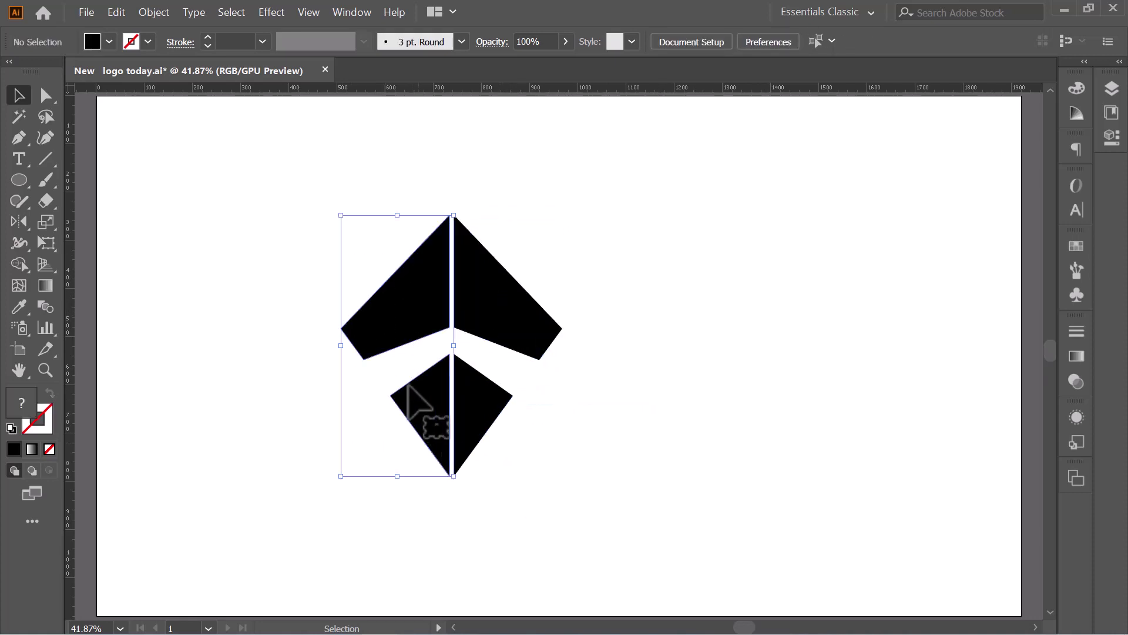
right_click(410, 386)
click(449, 491)
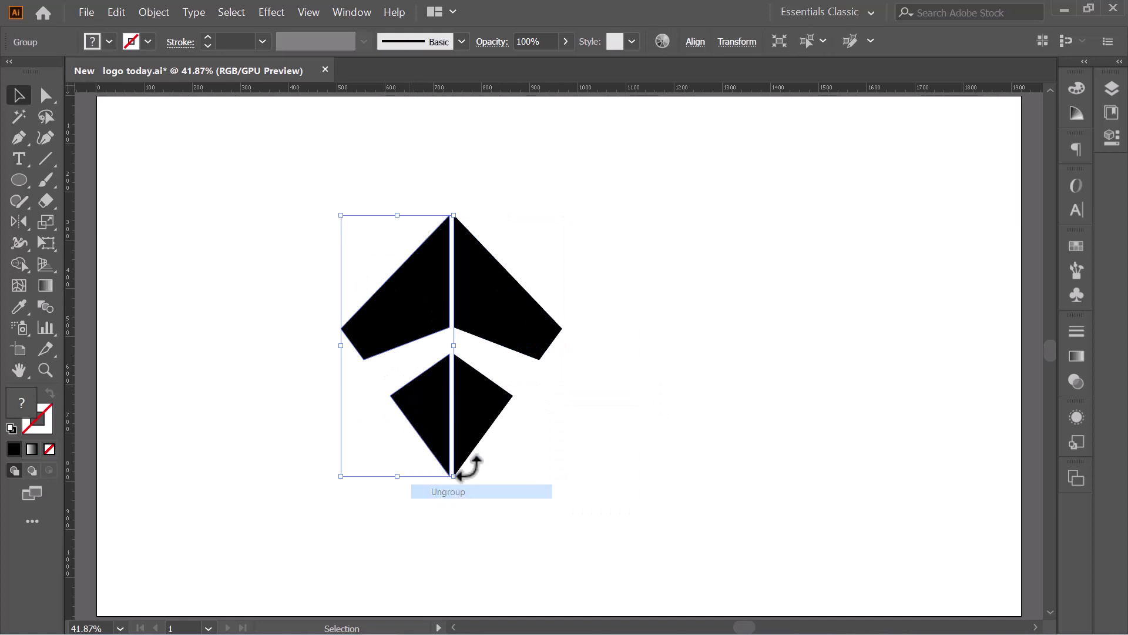
click(567, 446)
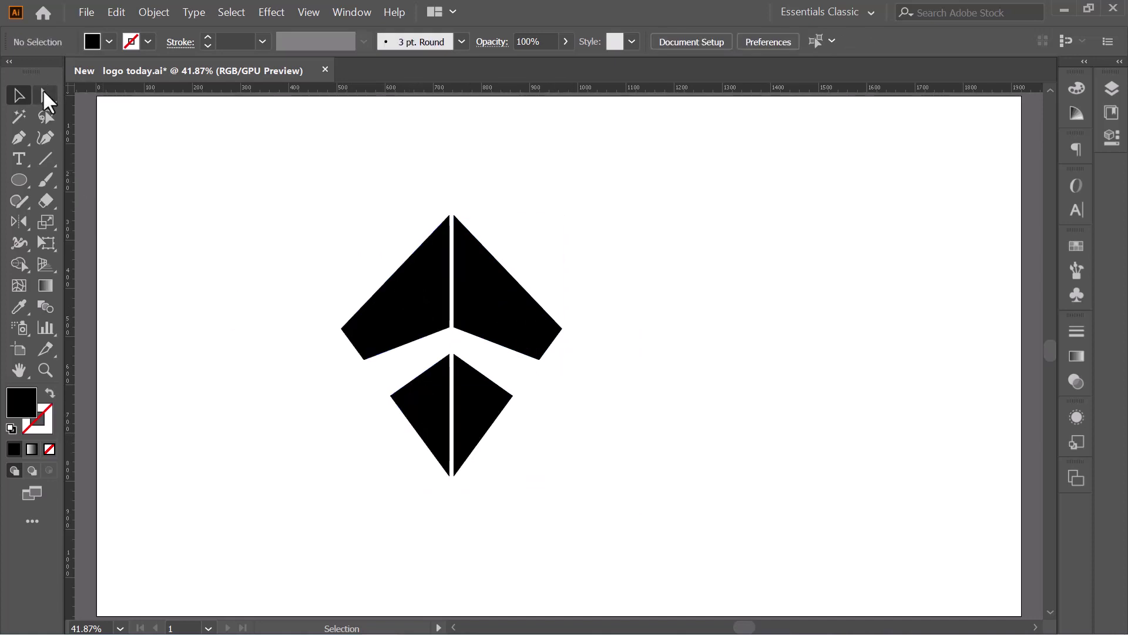
Step: Round the lower diamond's side corners into a leaf shape using the corner widgets
click(46, 96)
click(475, 432)
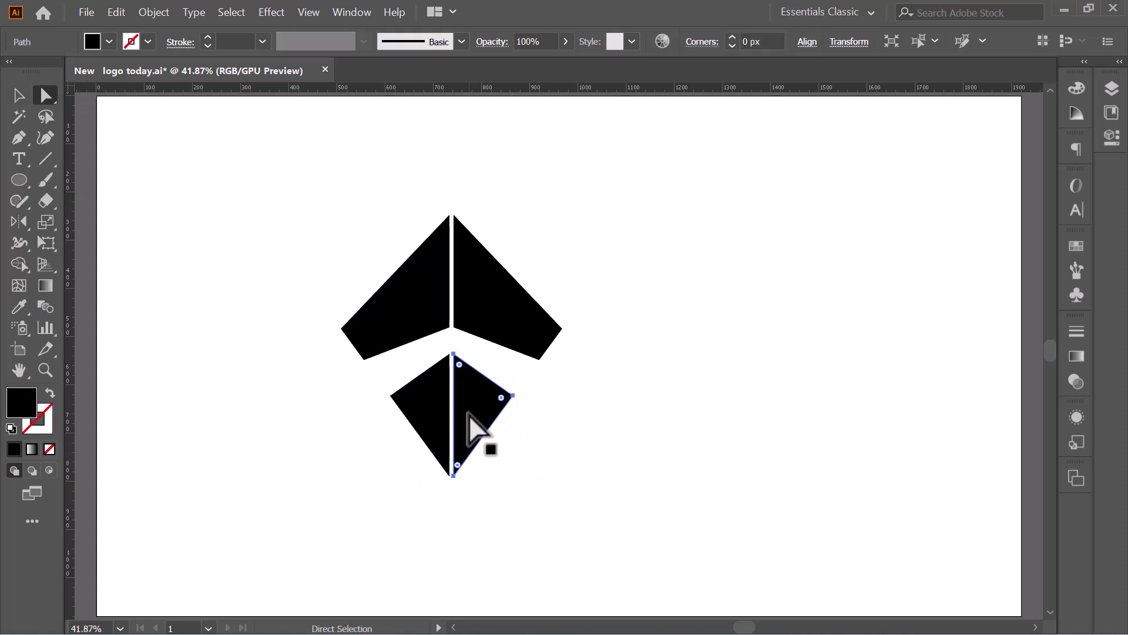
shift+click(417, 407)
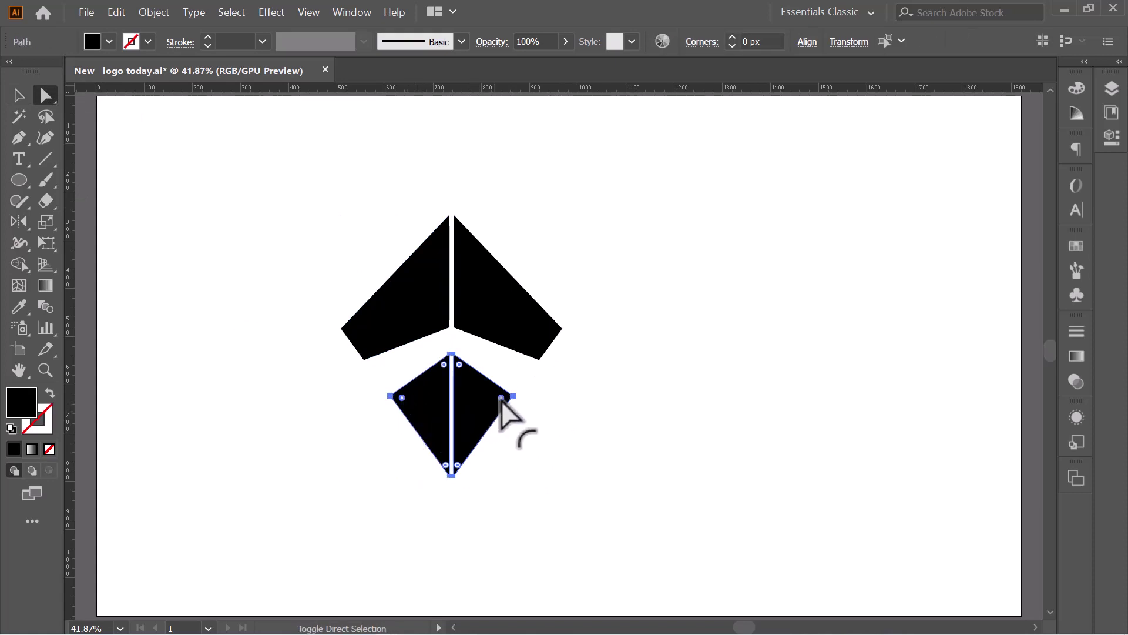
drag(500, 398, 394, 412)
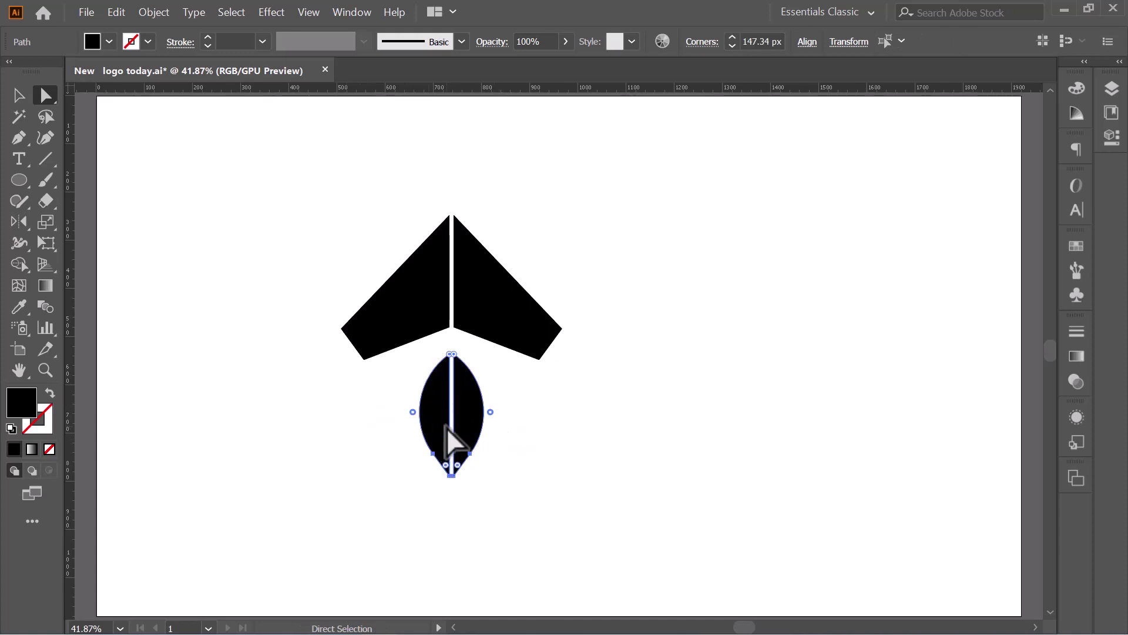
Step: Round the outer and inner corners of the left and right wing shapes
click(383, 311)
click(517, 322)
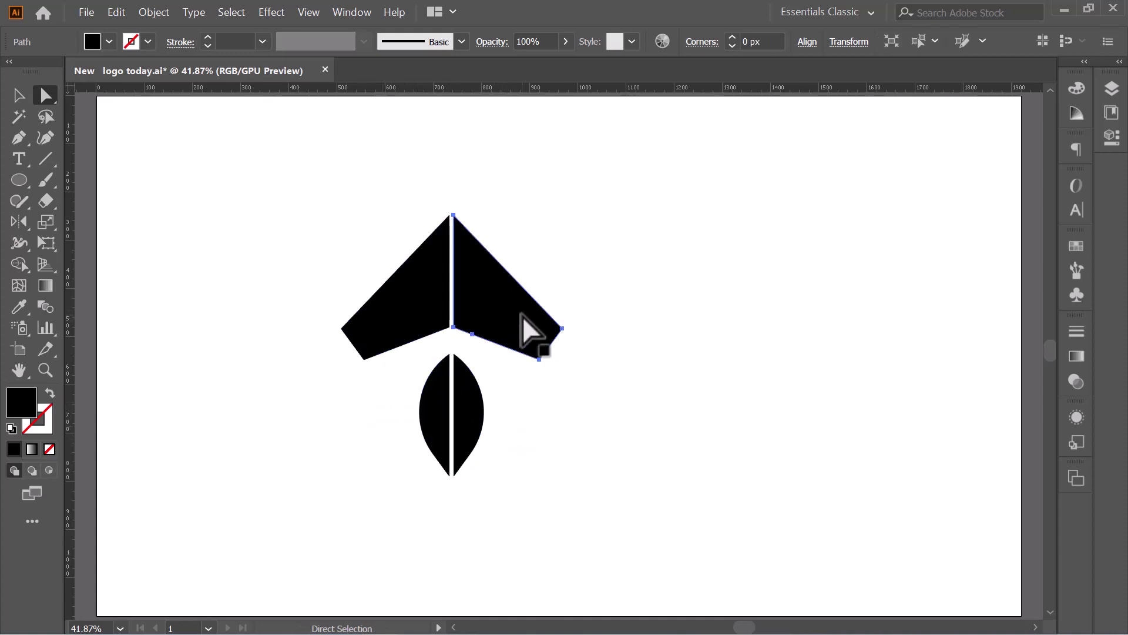
mouse_move(549, 332)
mouse_down()
mouse_move(383, 349)
mouse_move(410, 336)
mouse_up()
click(346, 334)
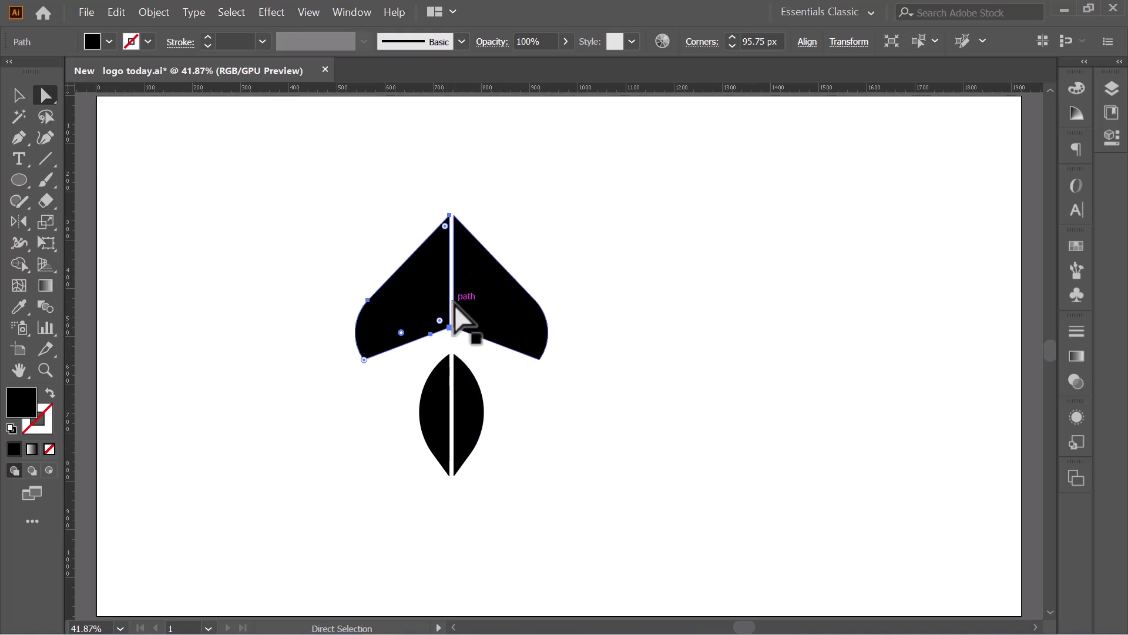
mouse_move(440, 322)
mouse_down()
mouse_move(434, 316)
mouse_move(482, 309)
mouse_up()
click(491, 335)
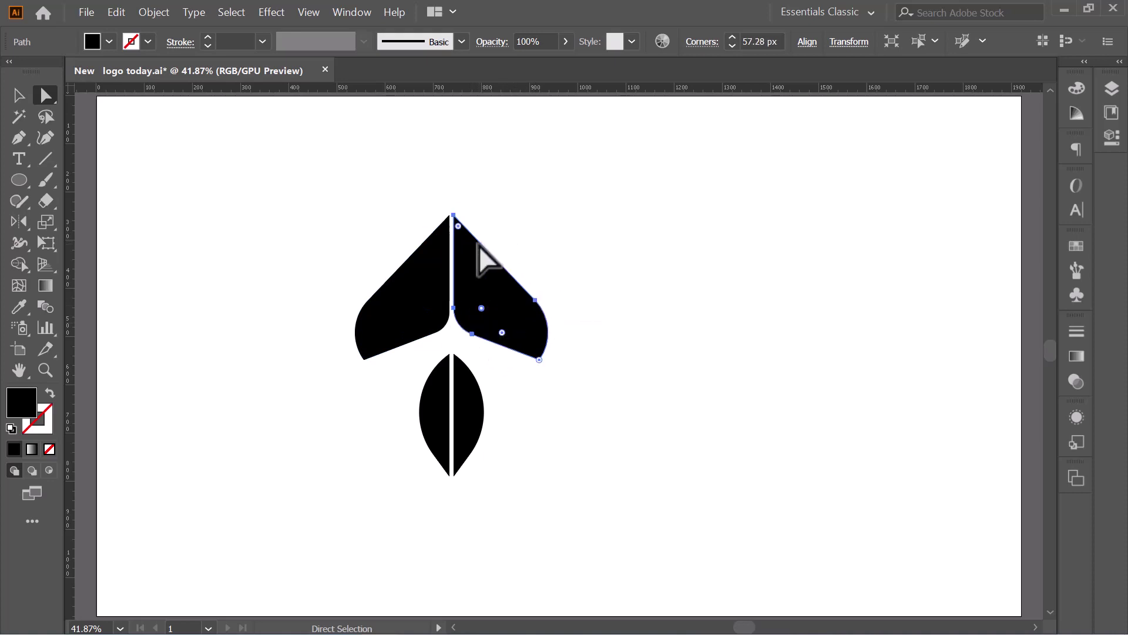
Step: Slightly round the pointed top tips of both wings, then deselect
drag(415, 199, 477, 239)
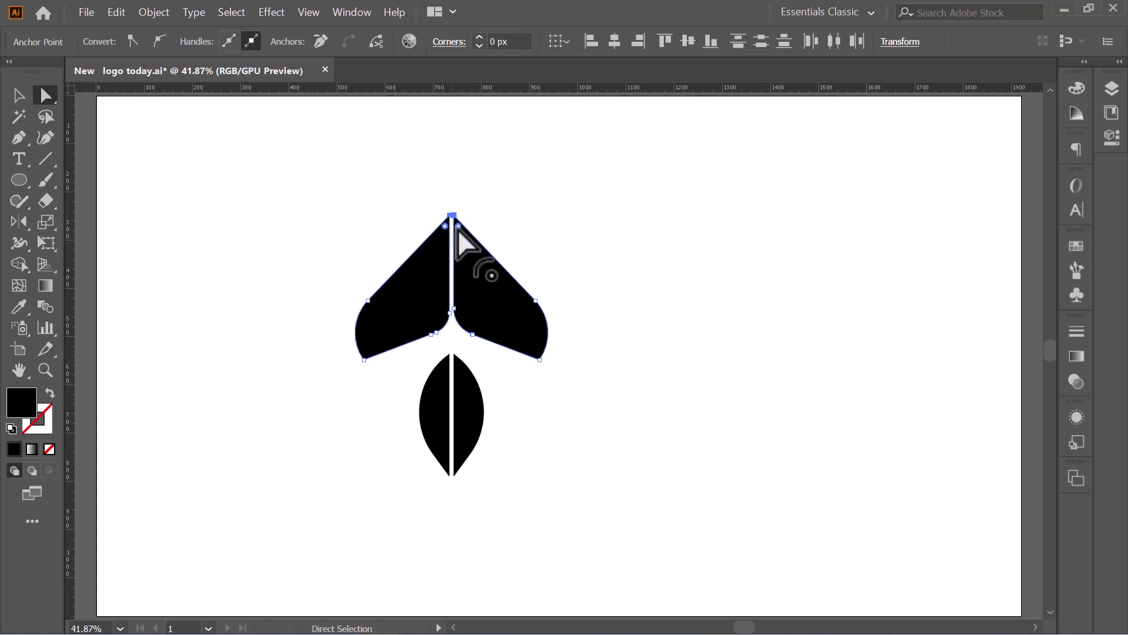
drag(457, 230, 457, 230)
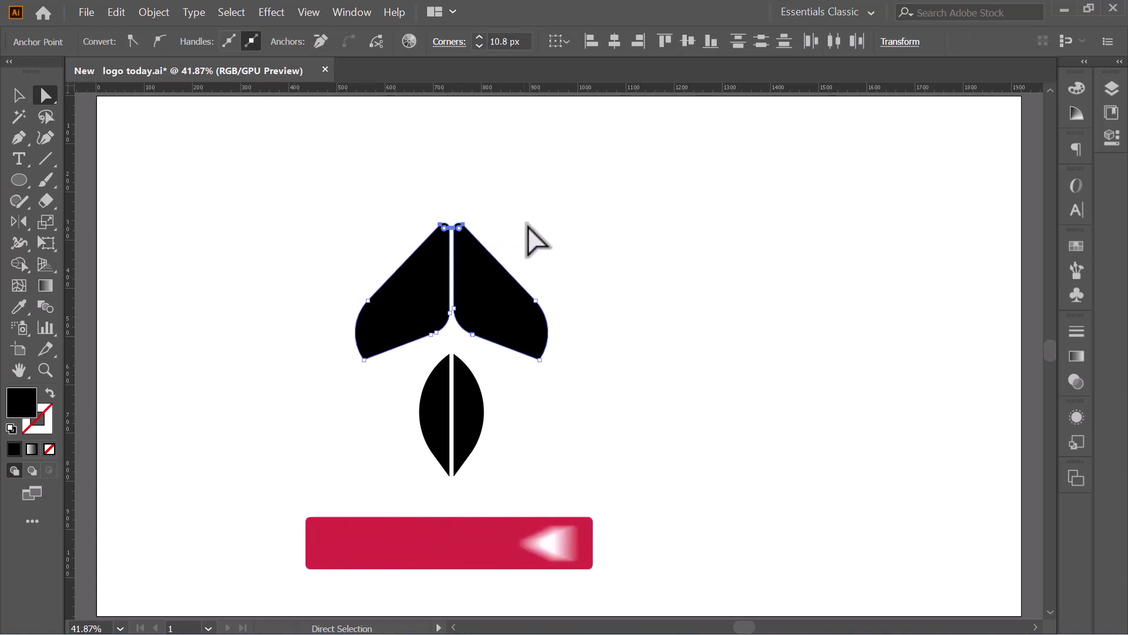
click(18, 95)
click(217, 203)
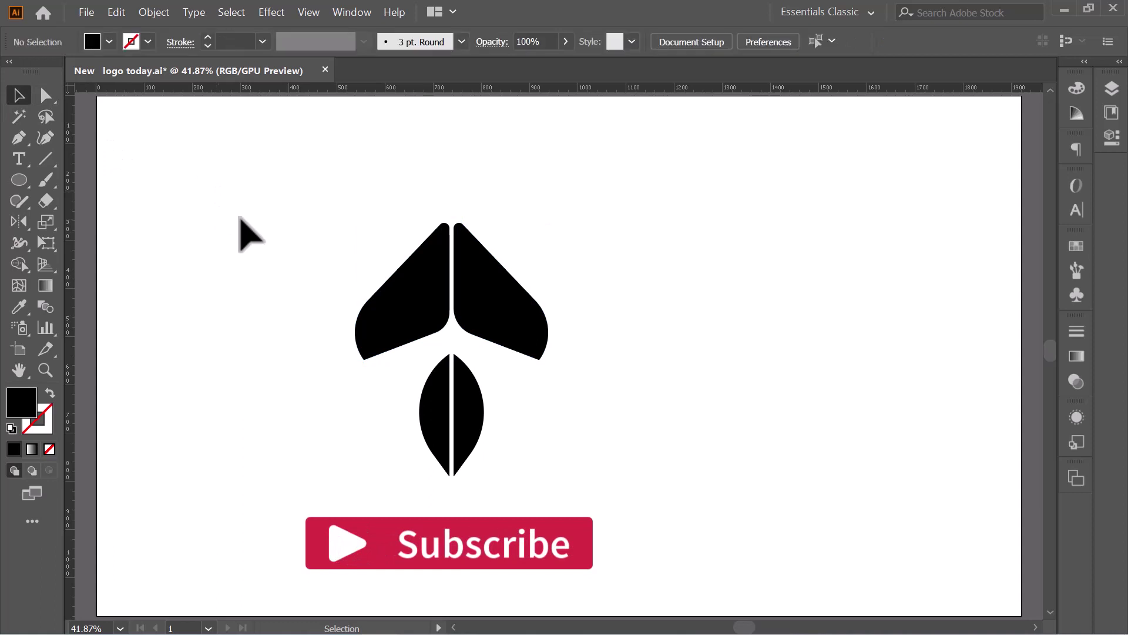
Step: Move both wing shapes straight down onto the leaf
click(435, 245)
drag(499, 297, 497, 306)
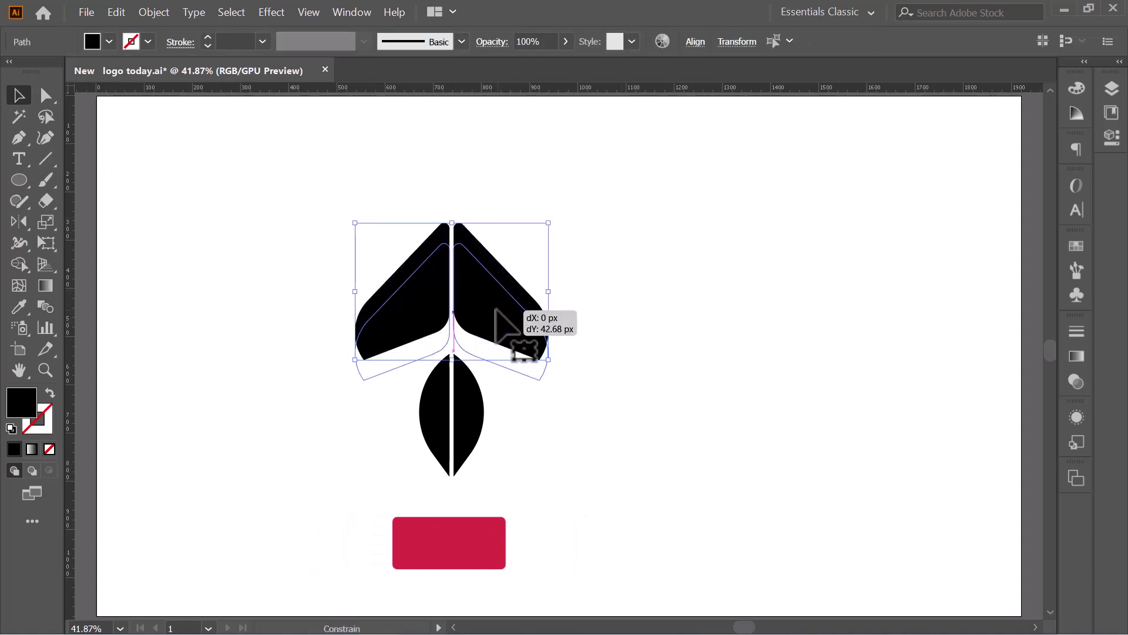
drag(497, 307, 496, 306)
click(646, 303)
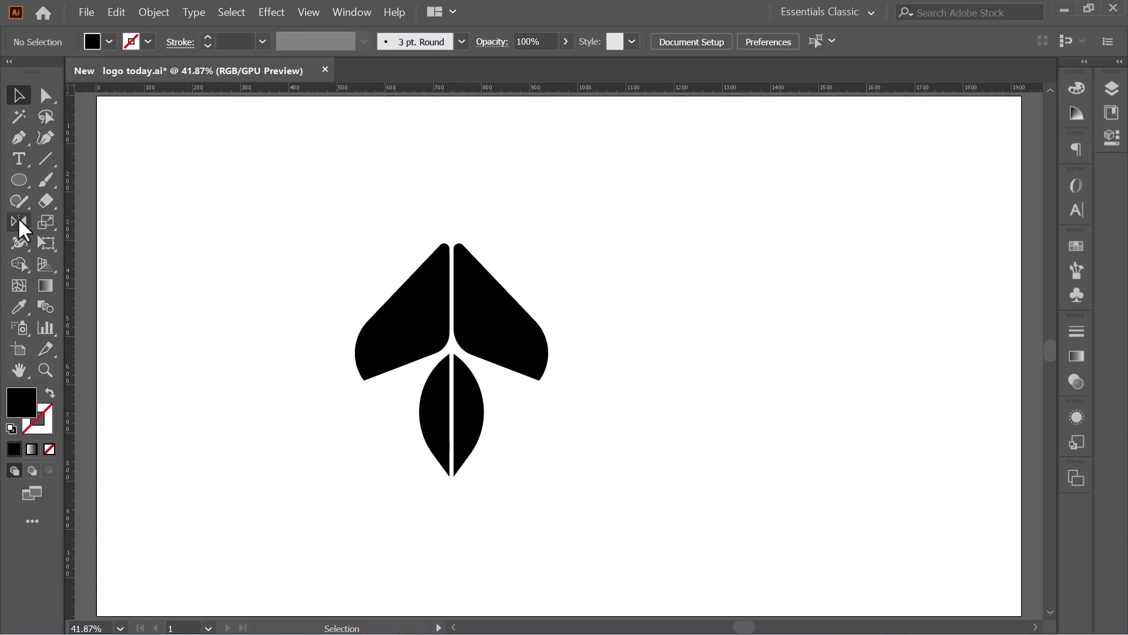
Step: Draw a small black circle centred just above the wing tips
click(15, 184)
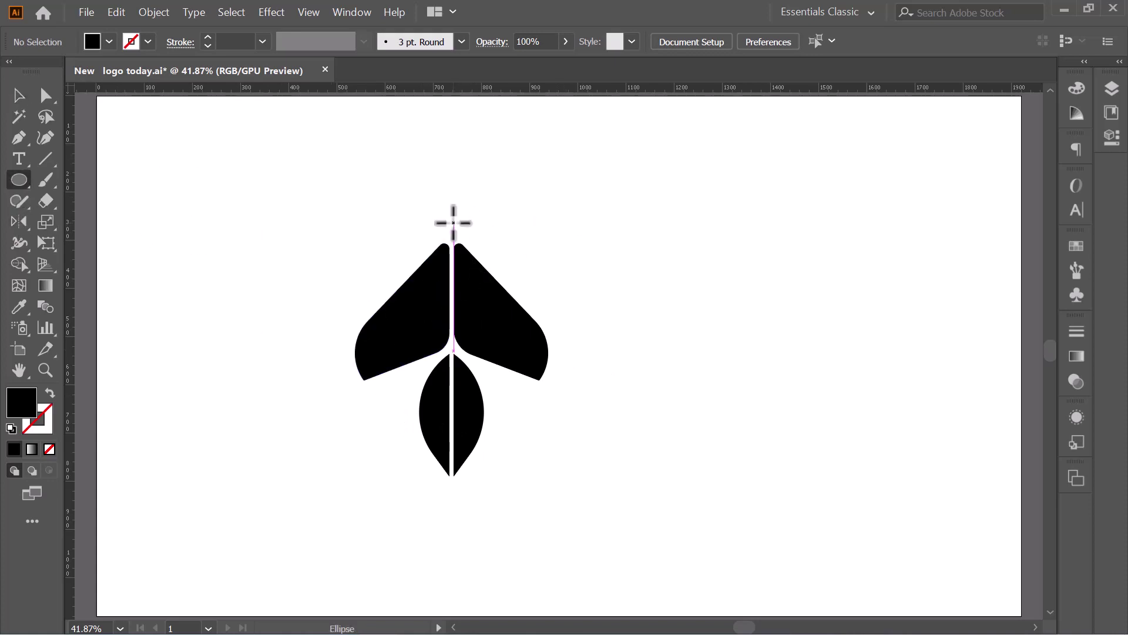
drag(454, 223, 468, 236)
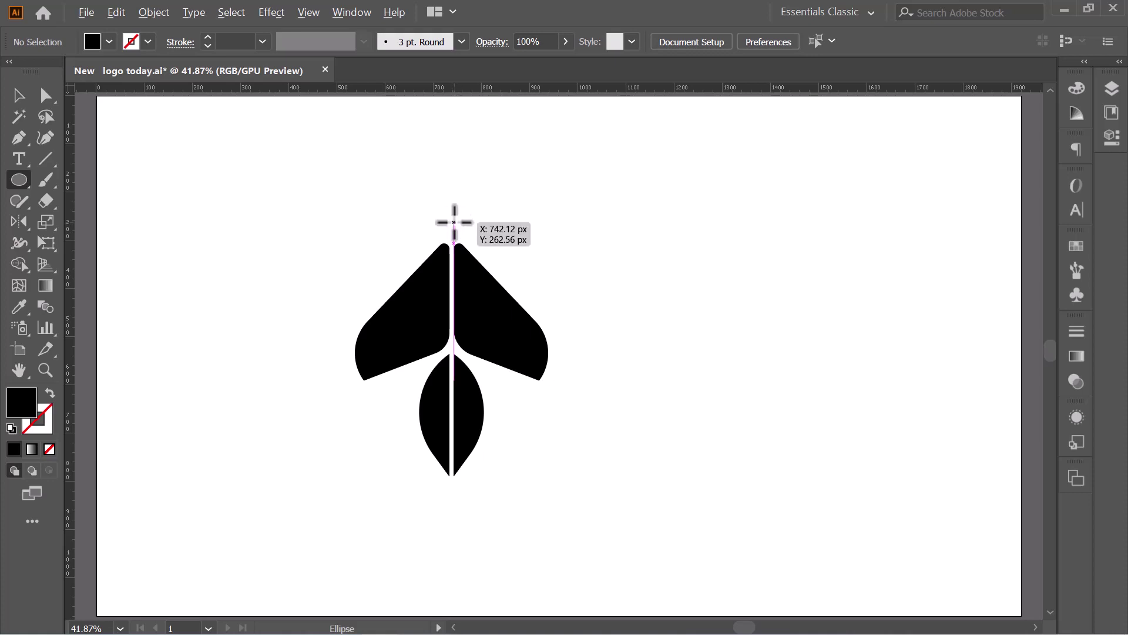
click(18, 94)
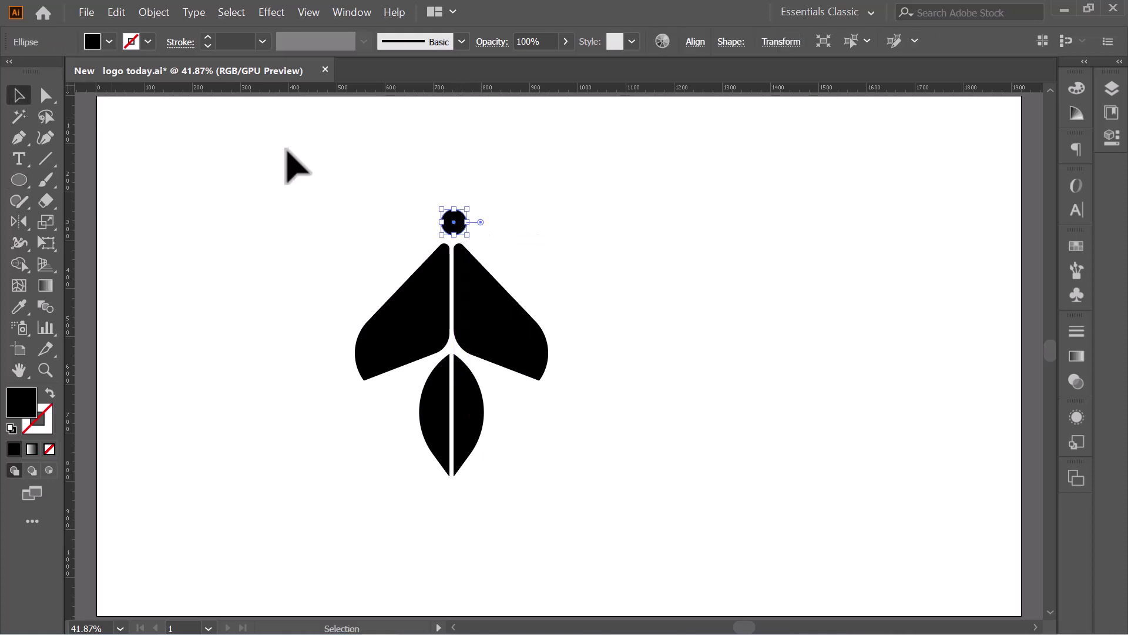
drag(338, 279, 524, 428)
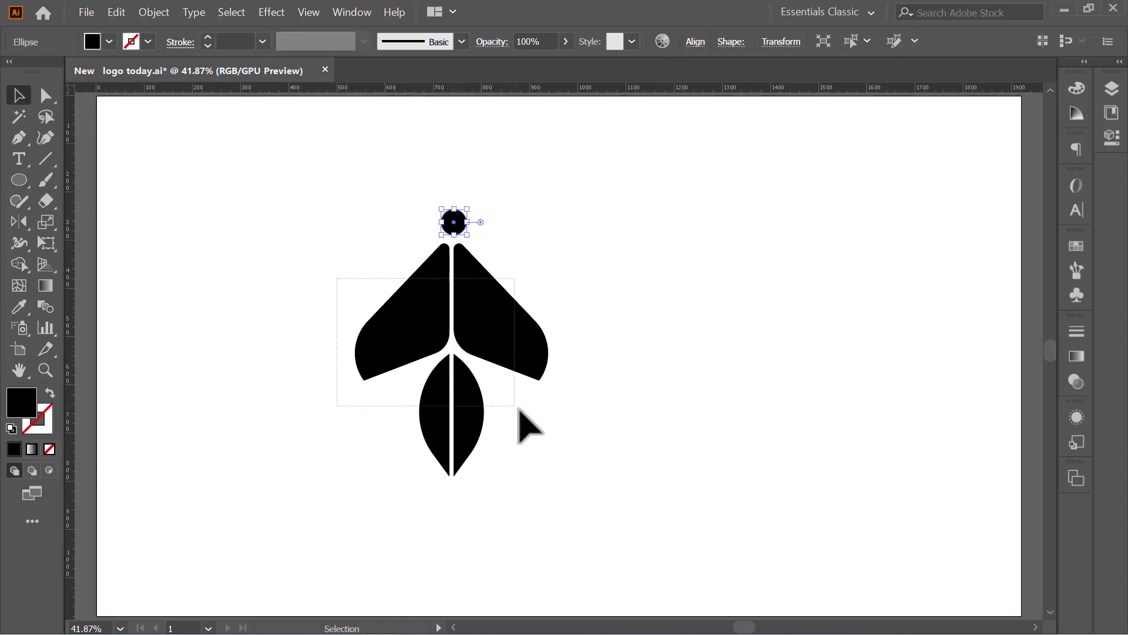
Step: Inspect the anchor points of the wings and the leaf, then select the whole logo
click(614, 398)
drag(564, 327, 230, 285)
key(a)
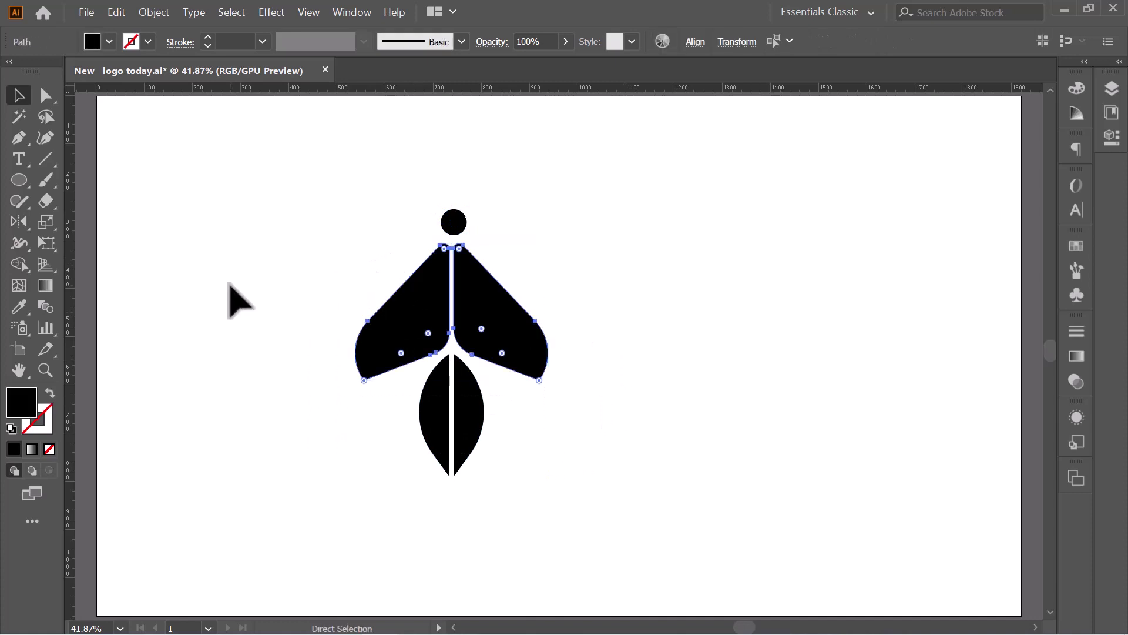
click(579, 341)
drag(542, 449, 335, 436)
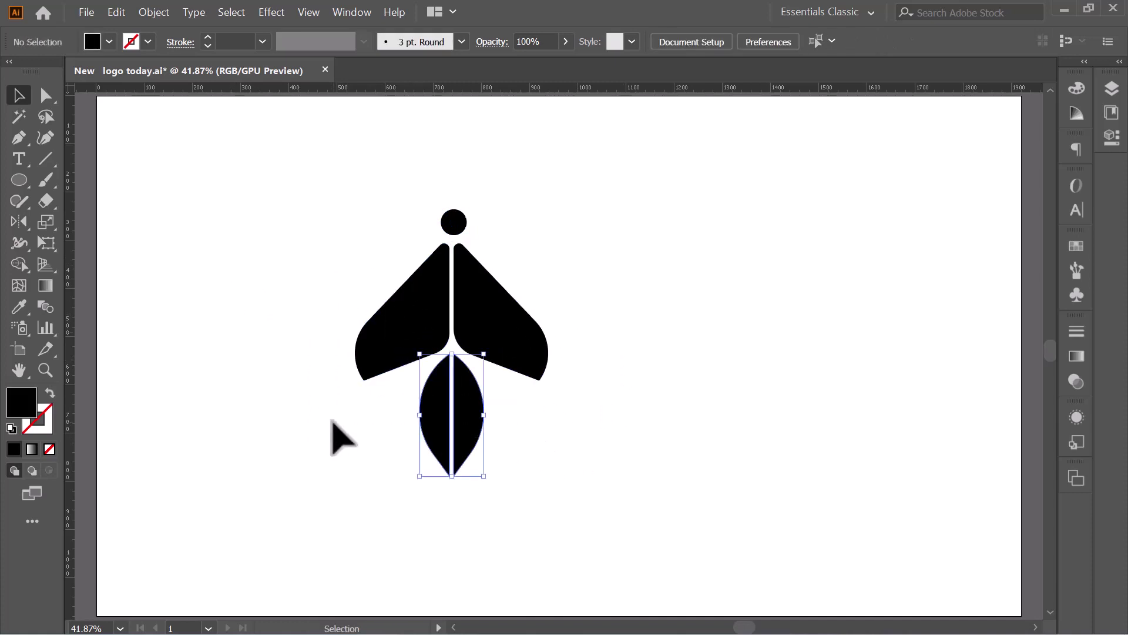
key(v)
click(553, 288)
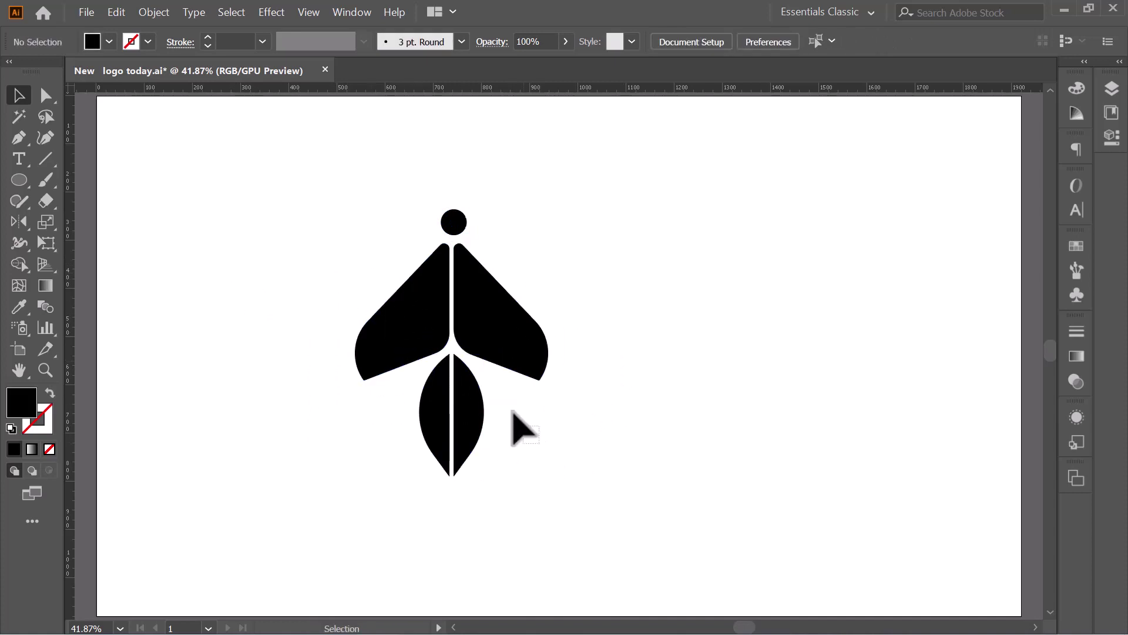
drag(539, 443, 351, 148)
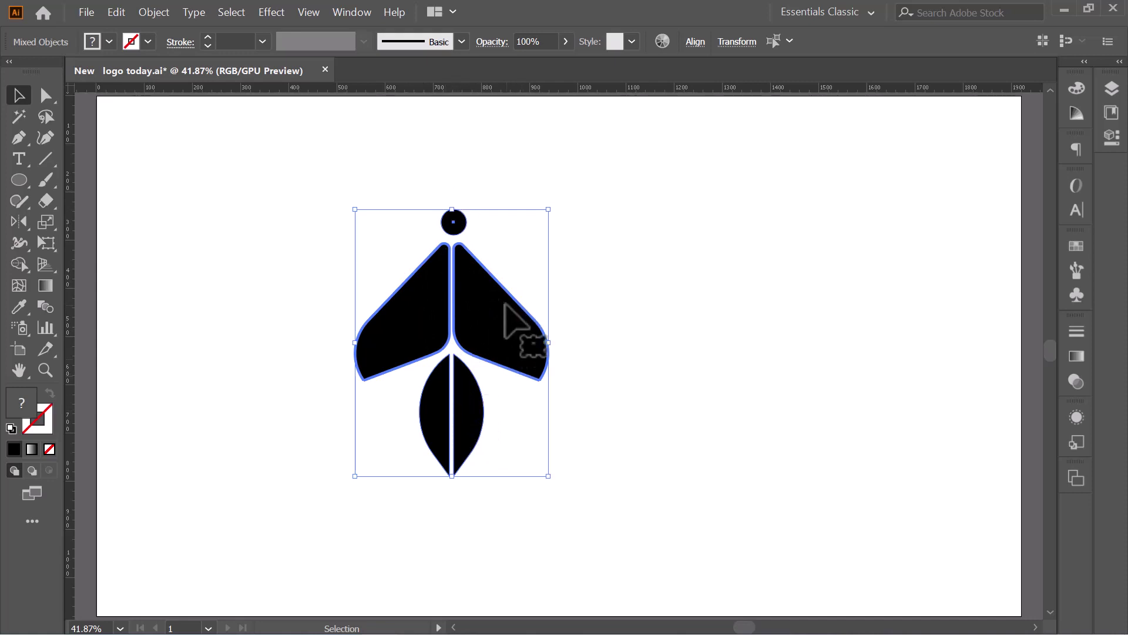
Step: Align the whole emblem to Horizontal Align Center so the circle sits centred over the wings
click(696, 43)
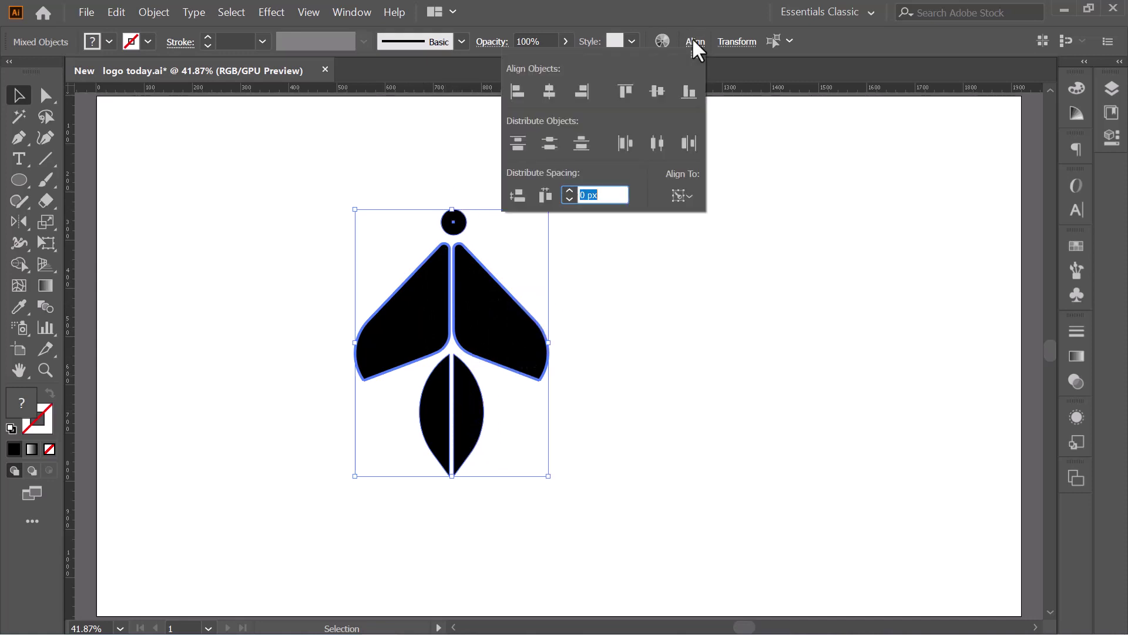
click(552, 88)
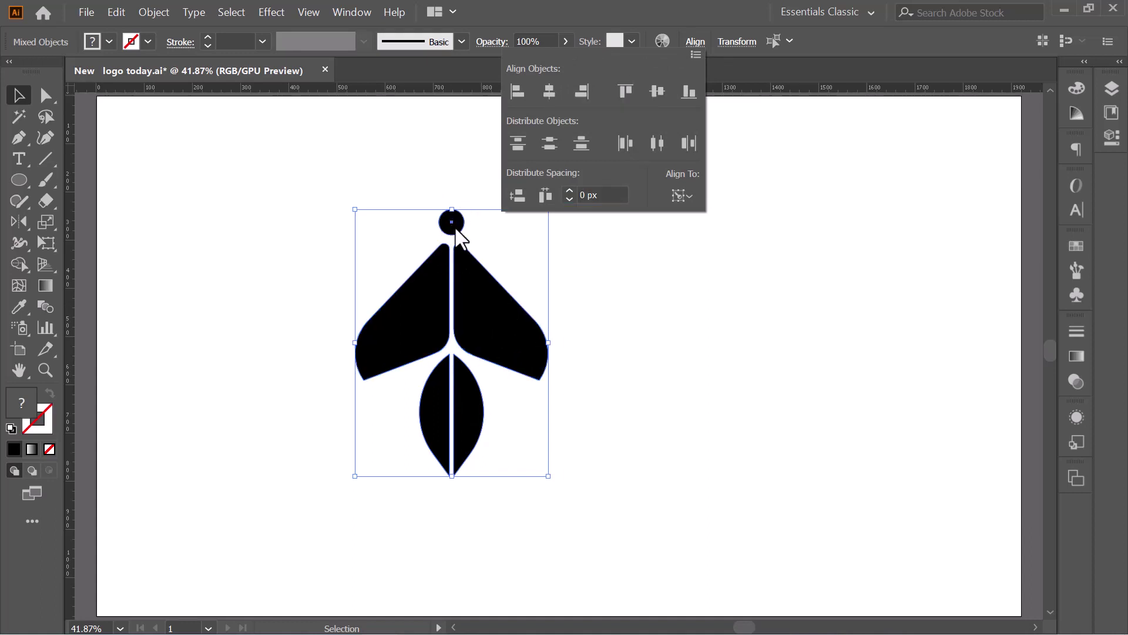
click(592, 286)
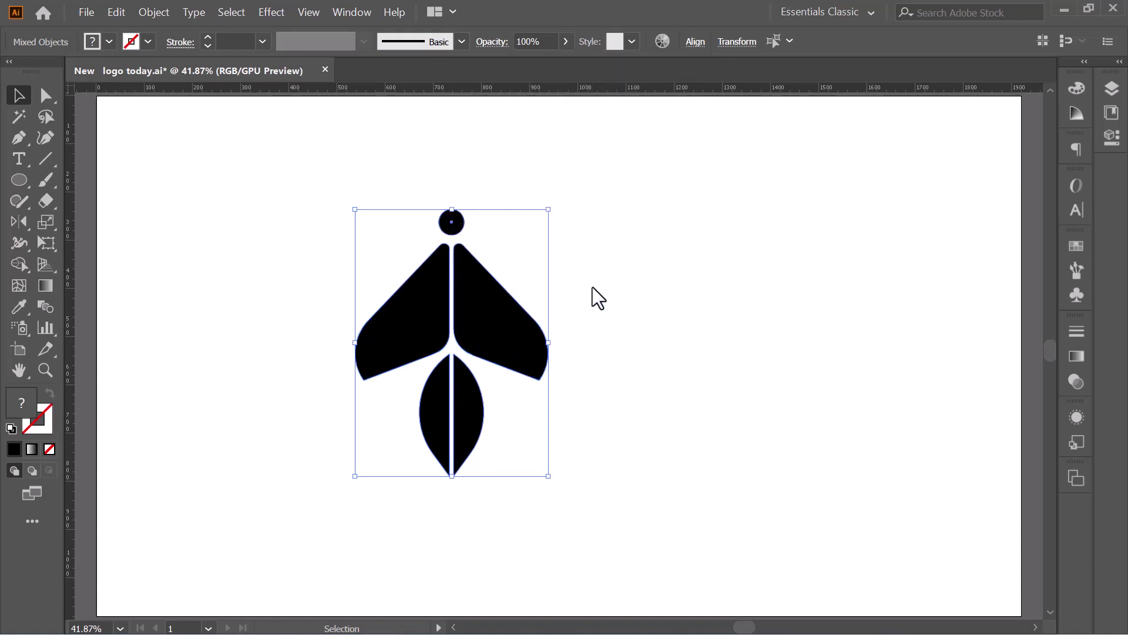
Step: Move the top circle straight down about 9.76 px, closer to the wing tips
click(607, 249)
drag(449, 222, 450, 227)
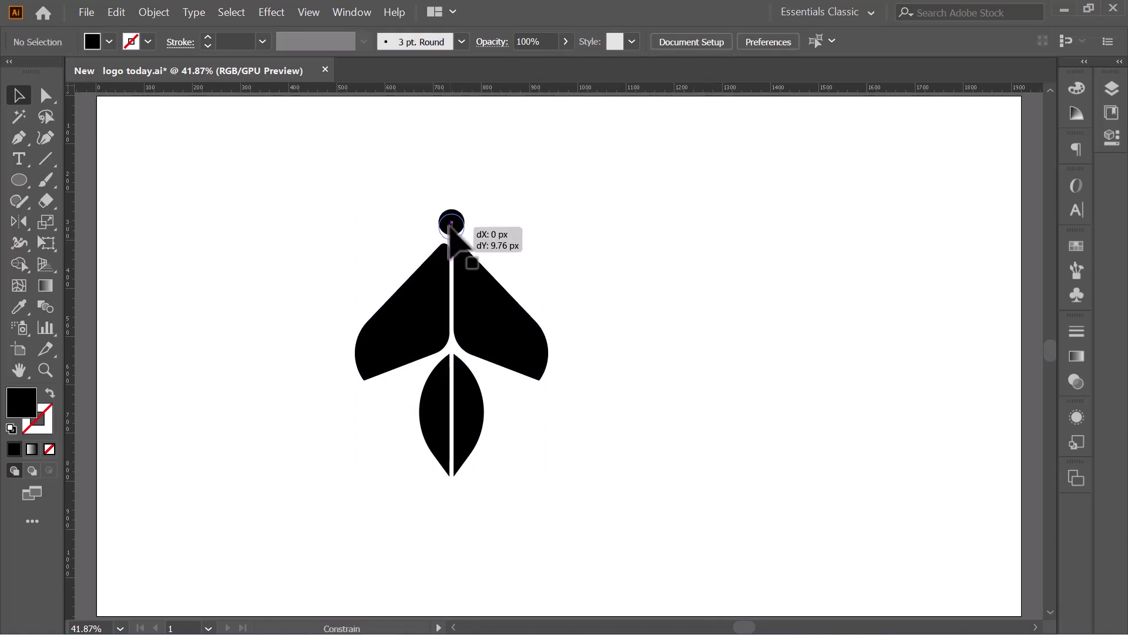
click(643, 401)
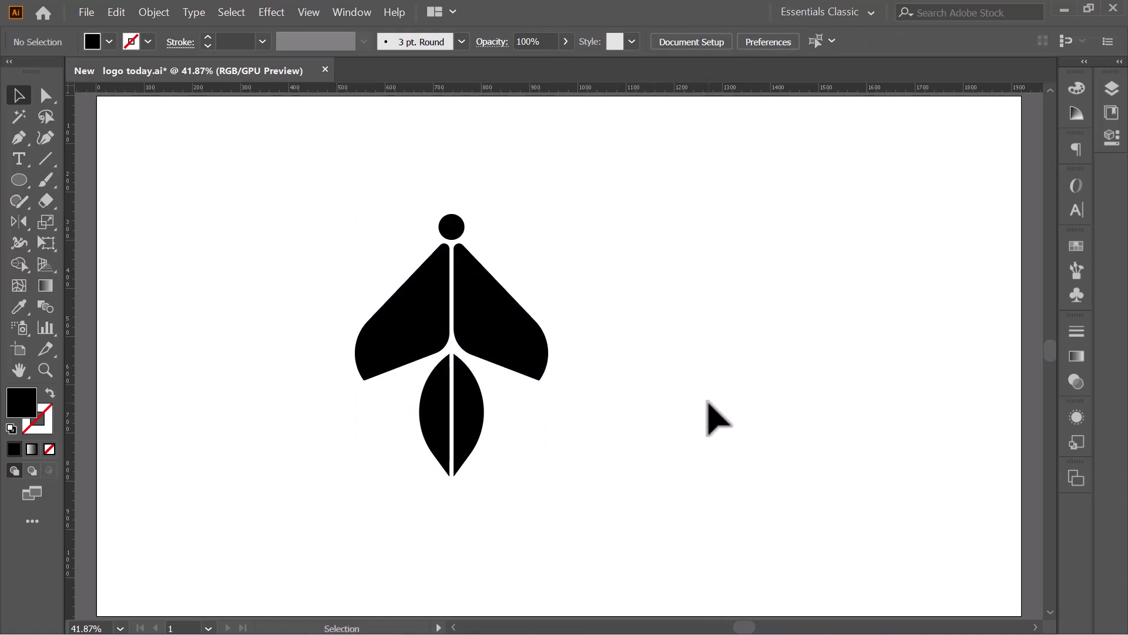